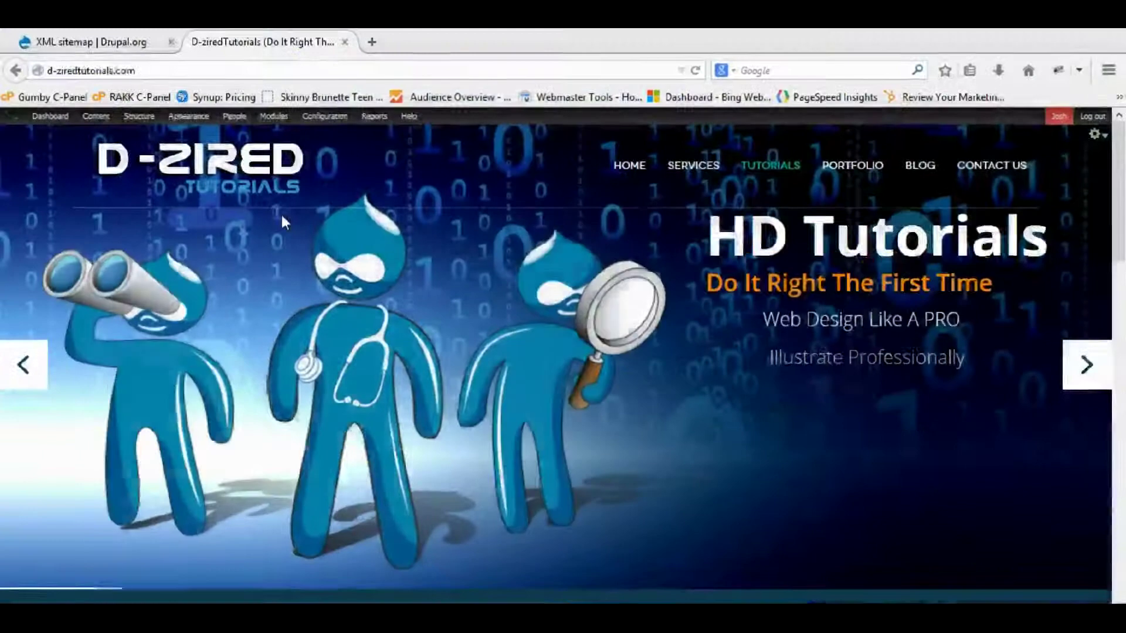
# Step: Glance at the drupal.org XML sitemap project page, then return to the D-zired Tutorials site
pyautogui.click(132, 46)
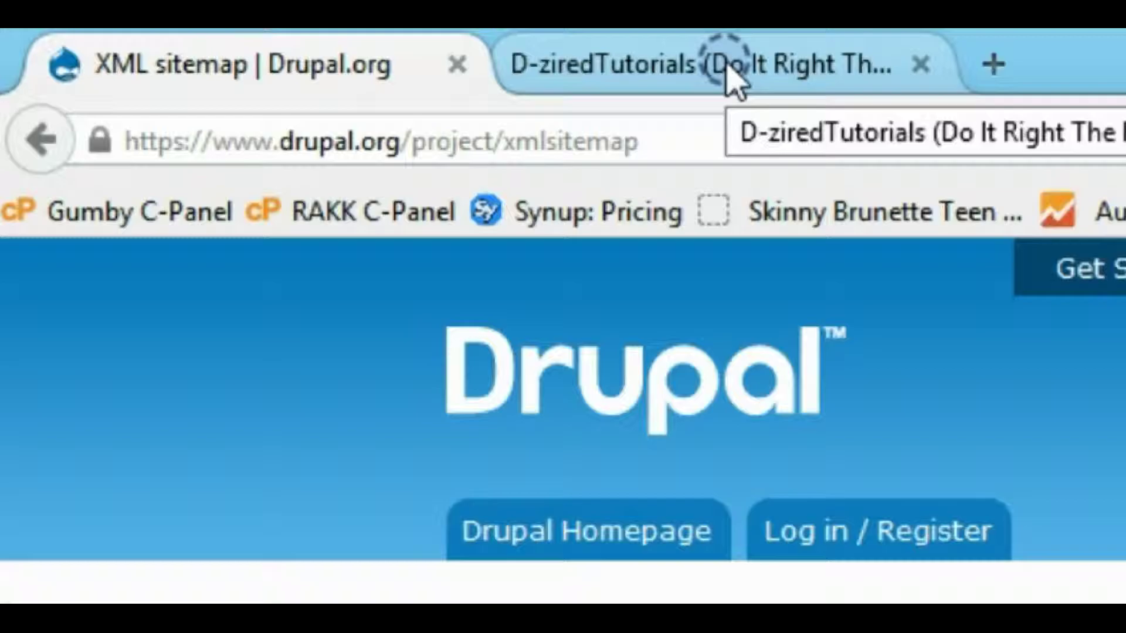
pyautogui.click(816, 75)
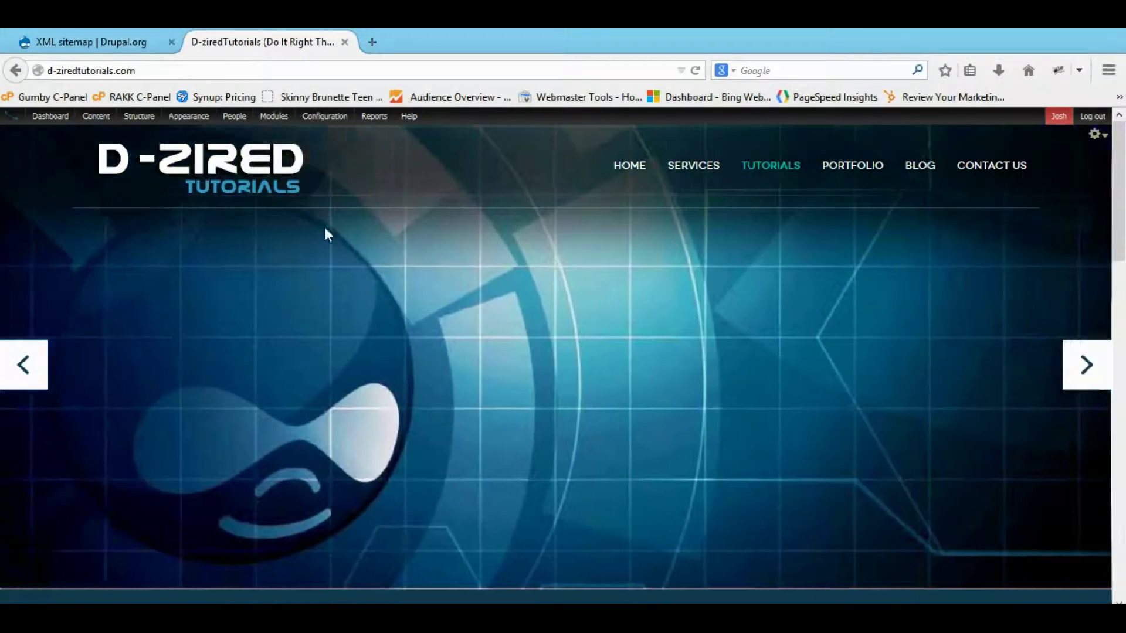
# Step: Open the Modules page and search its text for 'xml'
pyautogui.click(292, 133)
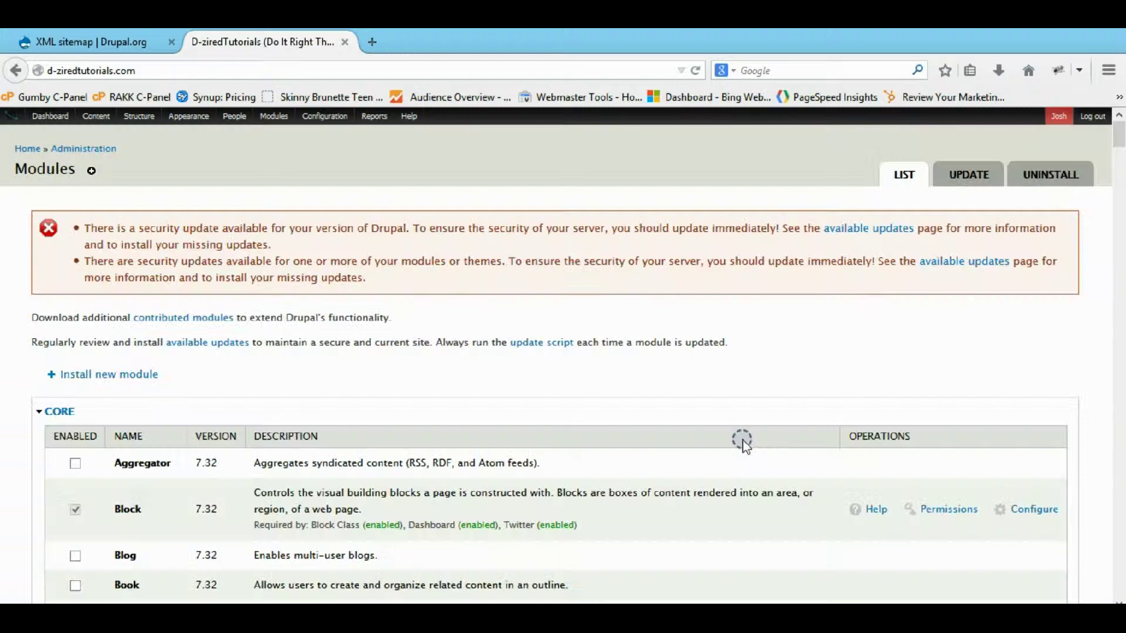
pyautogui.hotkey('ctrl', 'f')
pyautogui.write('x')
pyautogui.press('Return')
pyautogui.press('Return')
pyautogui.press('Return')
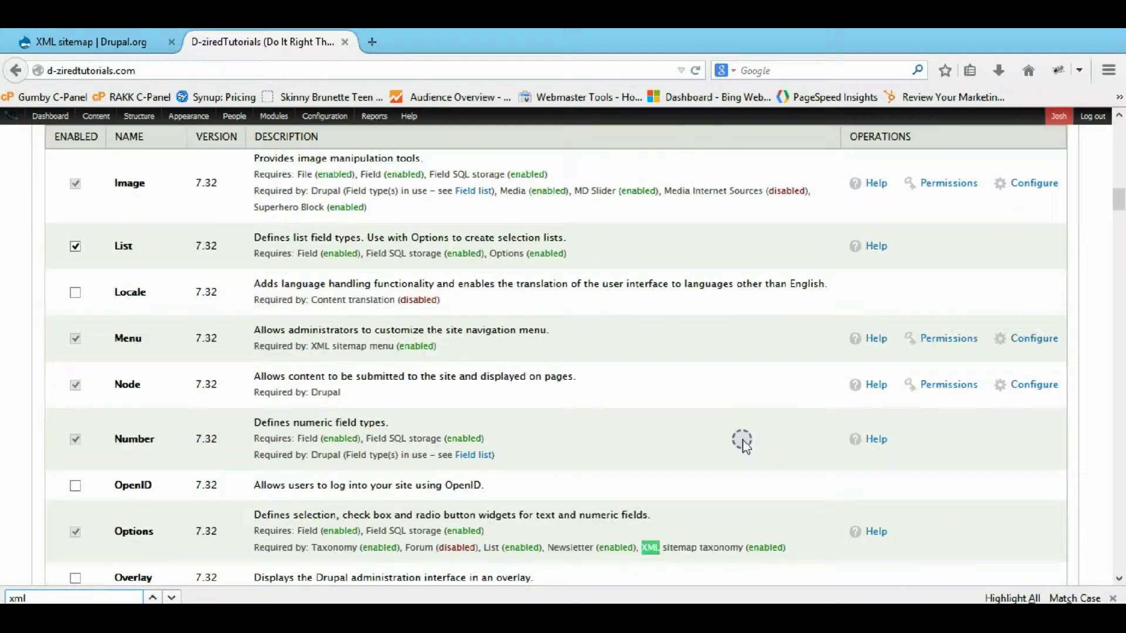
pyautogui.write('ml')
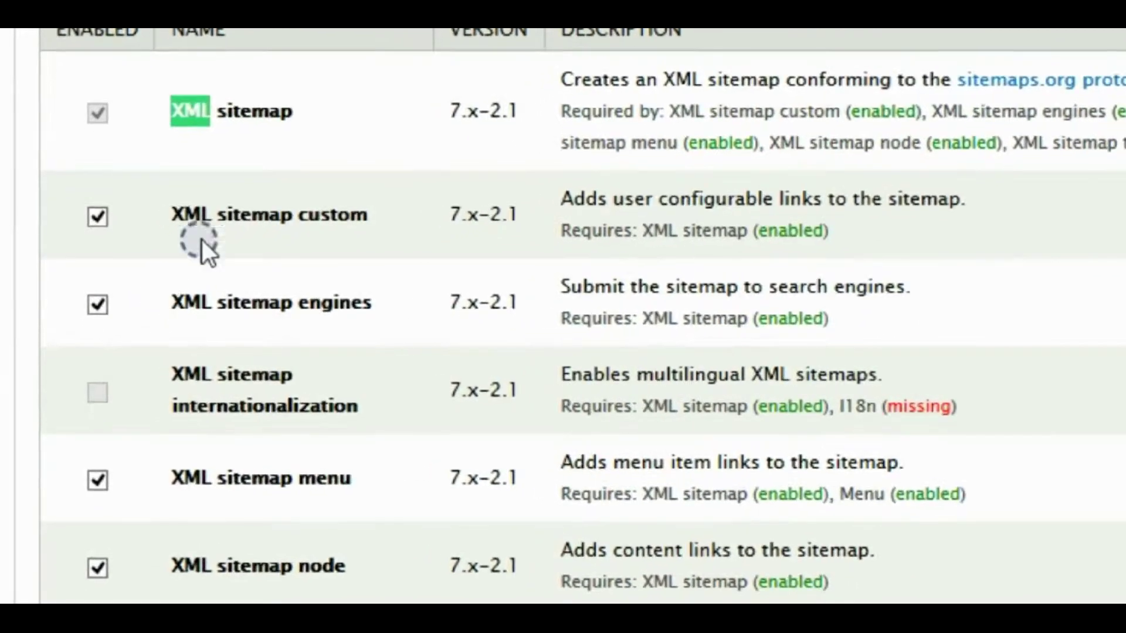
# Step: Point out the XML sitemap engines, menu, node, taxonomy and user modules
pyautogui.click(211, 299)
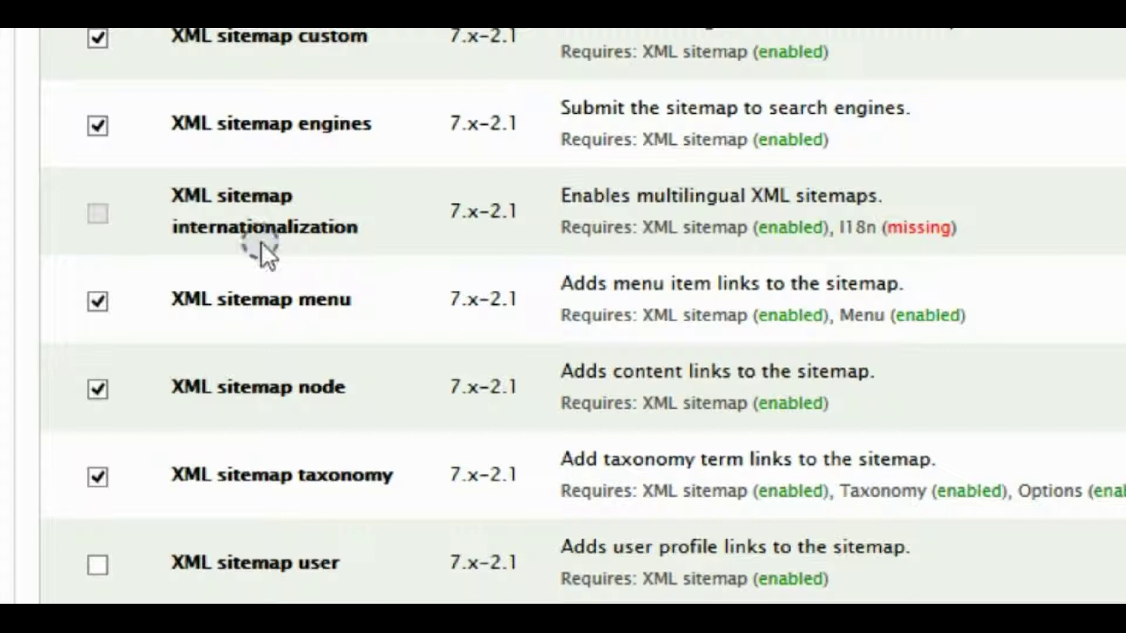
pyautogui.moveTo(164, 296)
pyautogui.mouseDown()
pyautogui.moveTo(345, 291)
pyautogui.moveTo(313, 302)
pyautogui.moveTo(145, 298)
pyautogui.mouseUp()
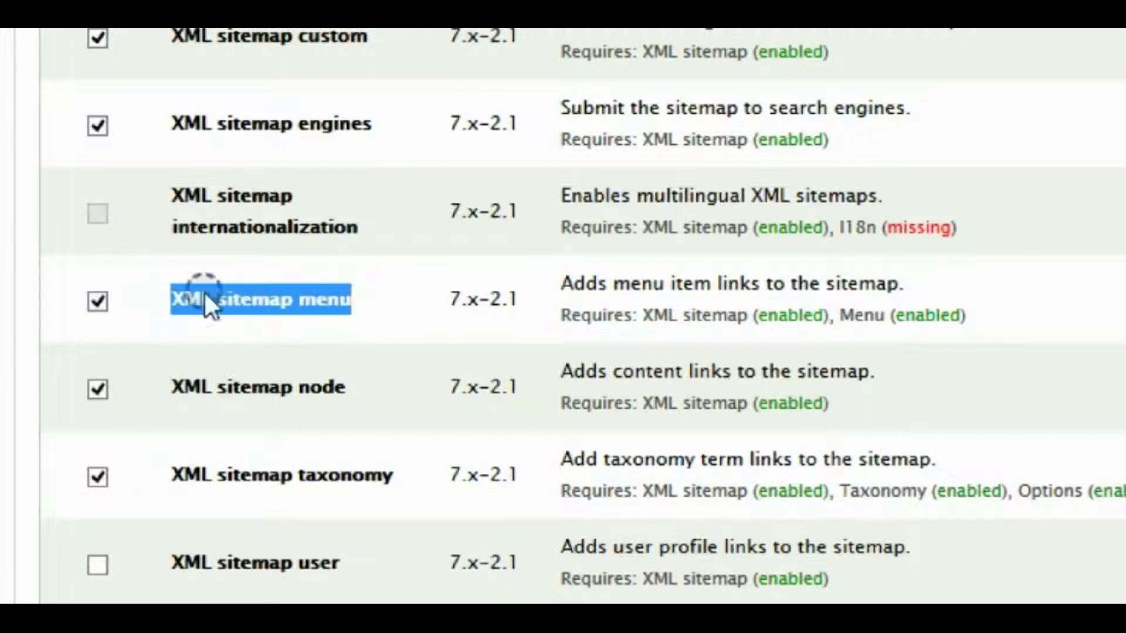
pyautogui.moveTo(354, 388); pyautogui.dragTo(176, 414)
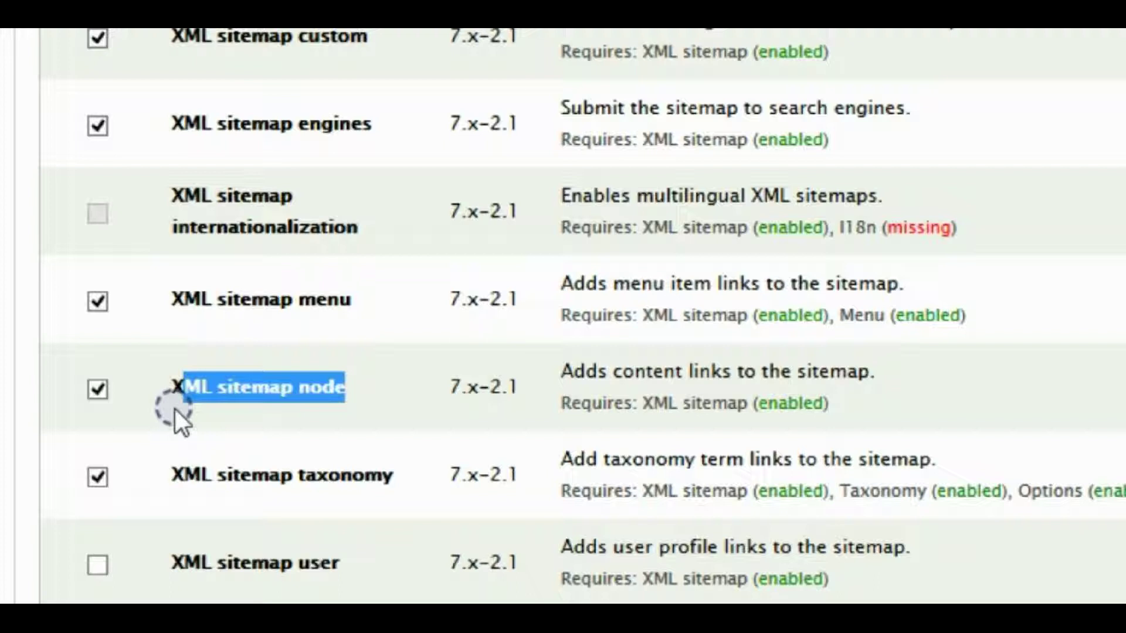
pyautogui.moveTo(423, 478); pyautogui.dragTo(146, 473)
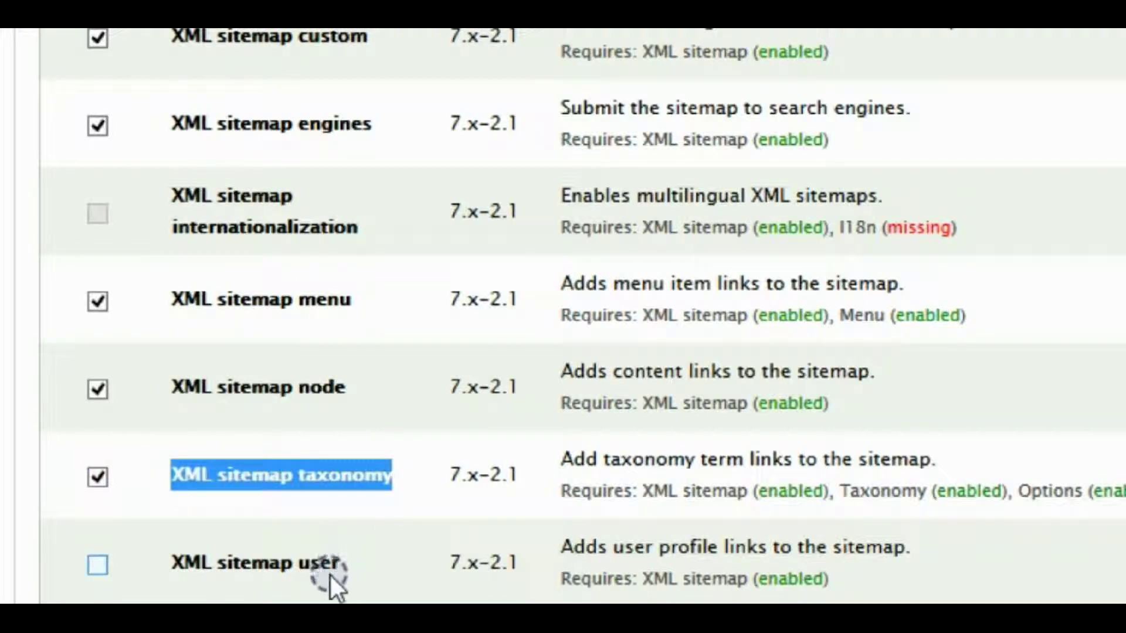
pyautogui.moveTo(330, 561); pyautogui.dragTo(179, 544)
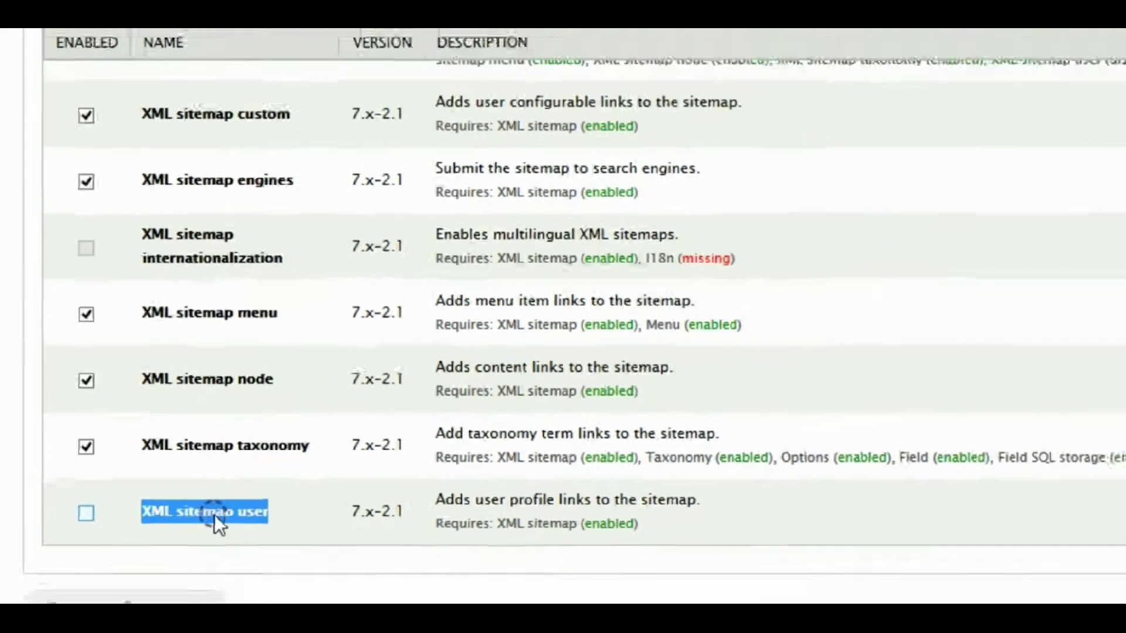
pyautogui.scroll(15, 213, 515)
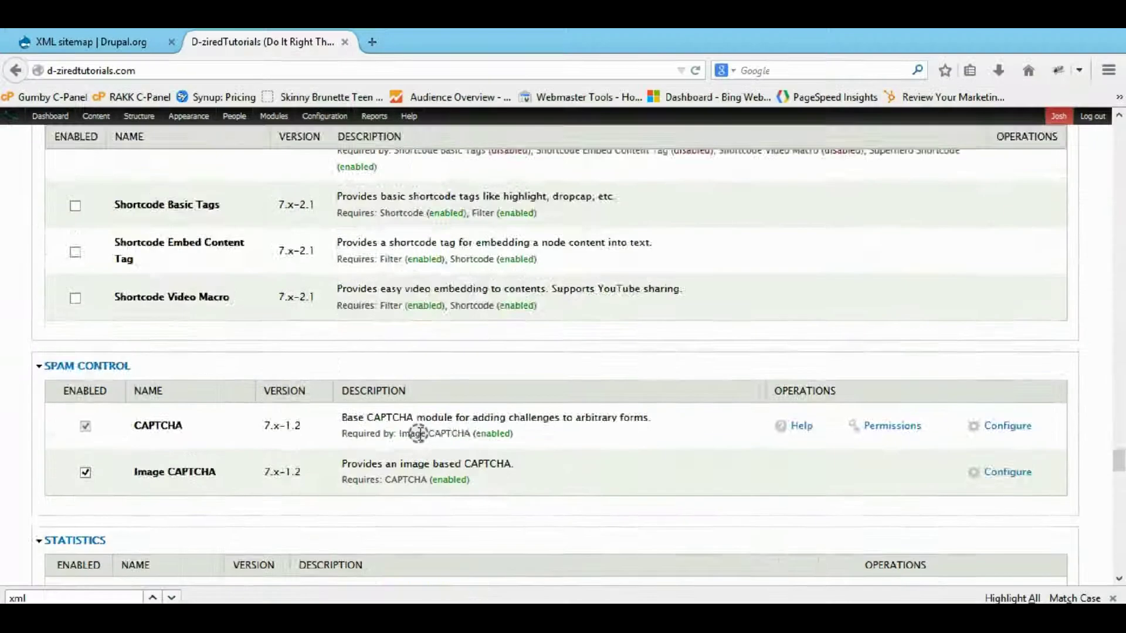
pyautogui.scroll(-15, 418, 432)
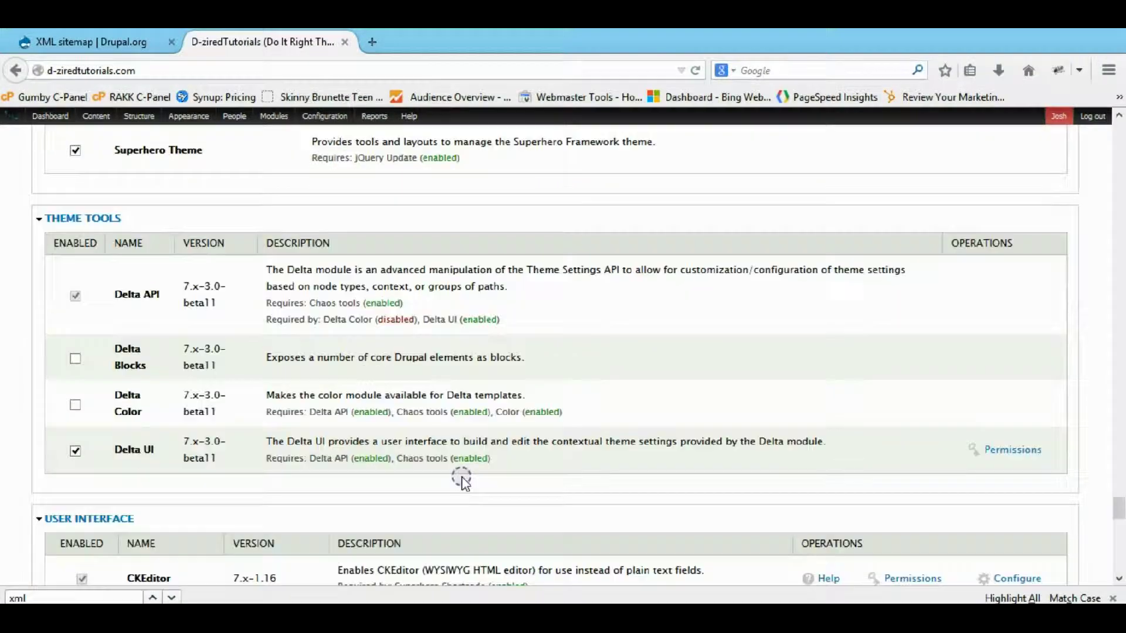
# Step: Go to Configuration > XML sitemap and highlight the sitemap.xml address
pyautogui.scroll(5, 658, 482)
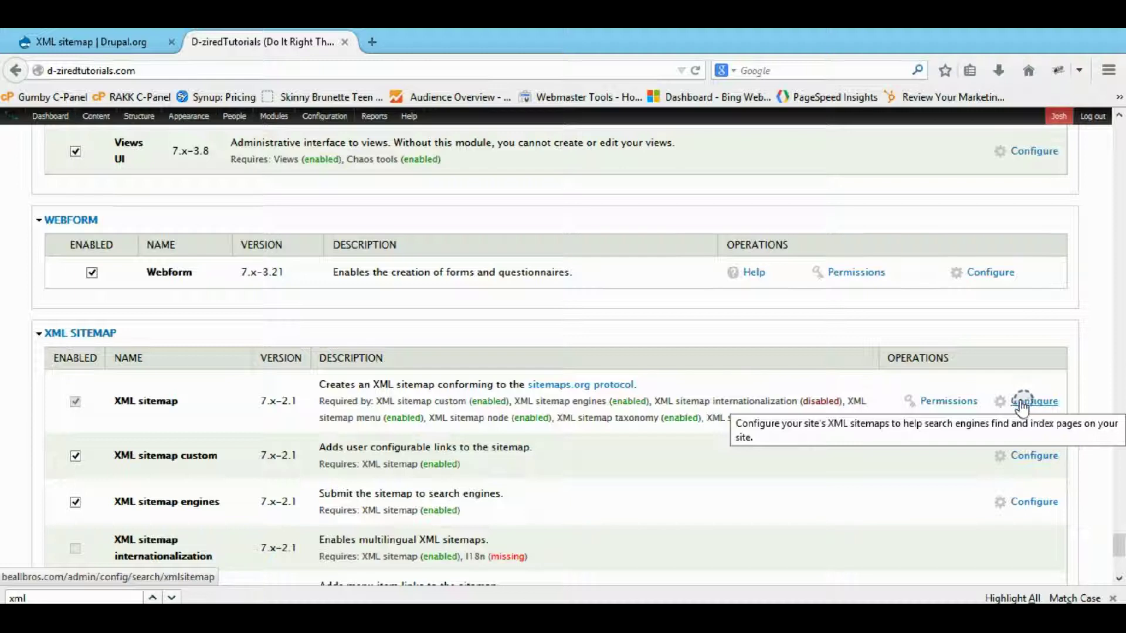
pyautogui.click(329, 120)
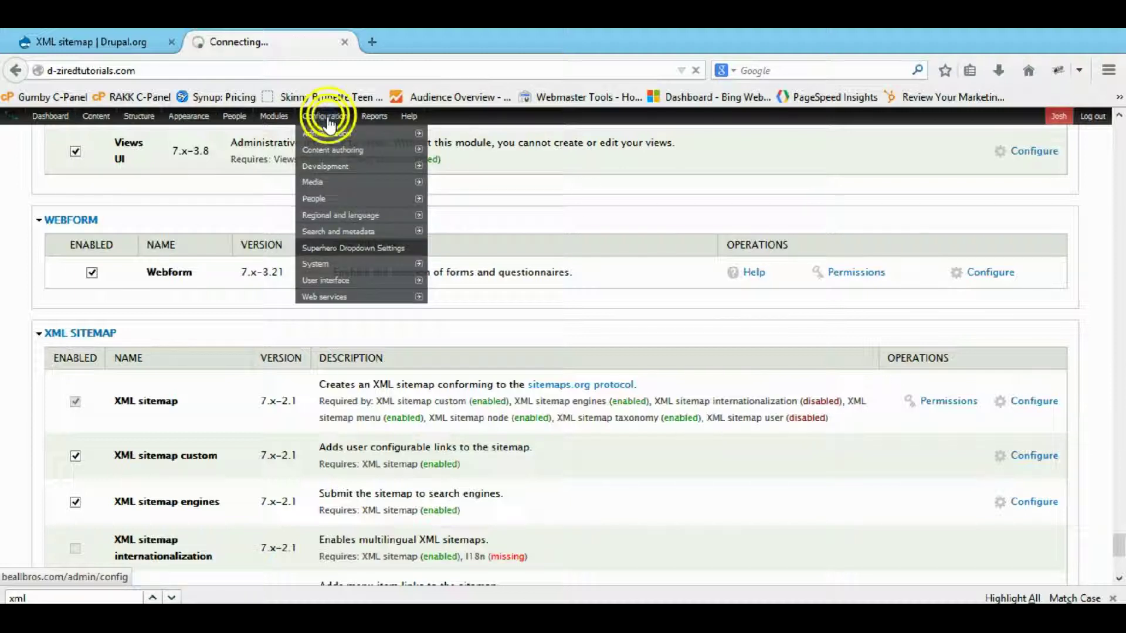
pyautogui.scroll(-3, 242, 378)
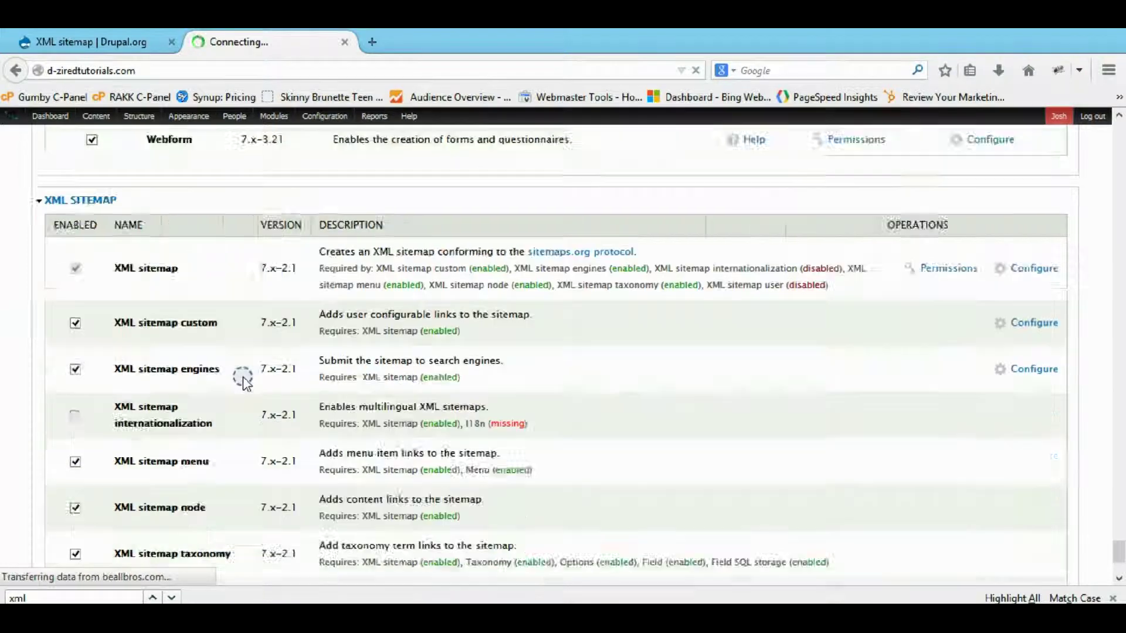
pyautogui.scroll(-12, 243, 378)
pyautogui.scroll(-3, 243, 384)
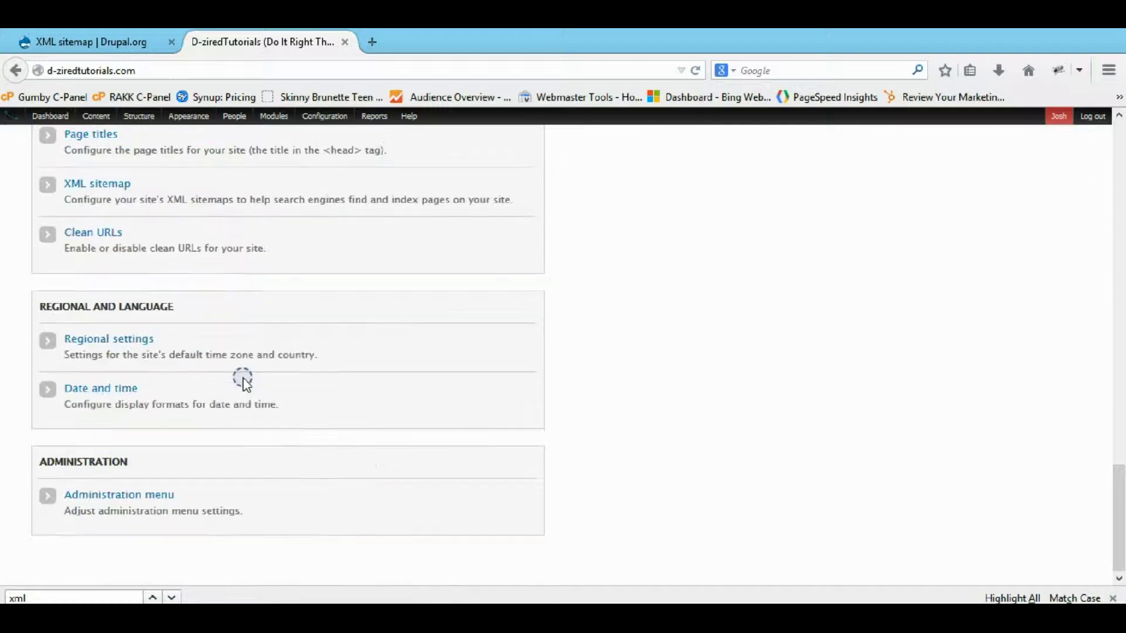
pyautogui.scroll(3, 243, 381)
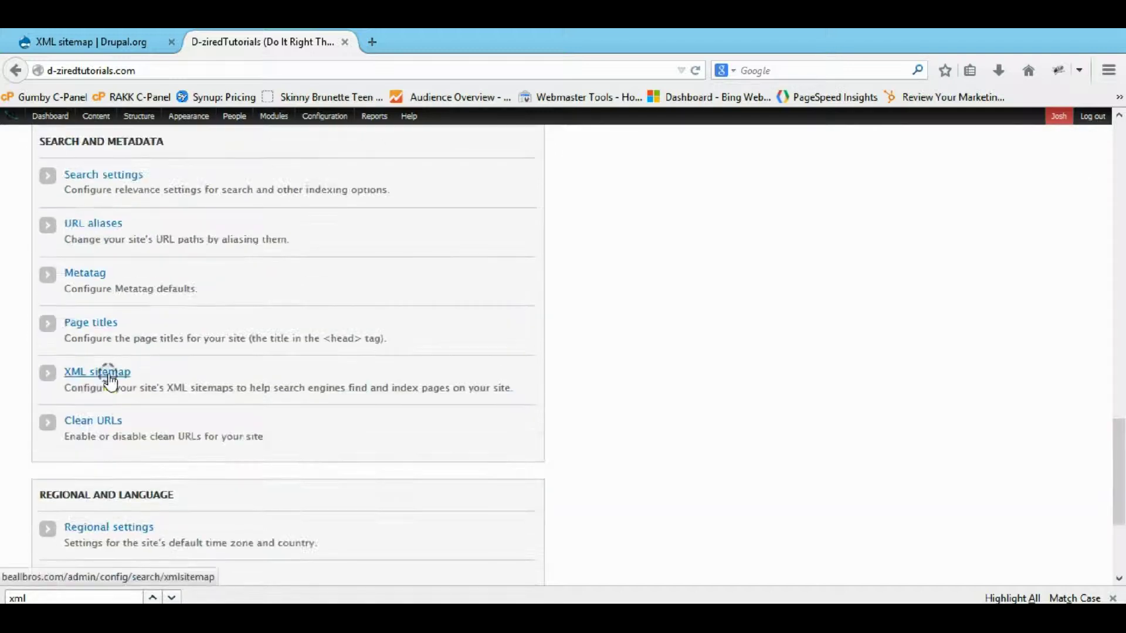
pyautogui.click(110, 378)
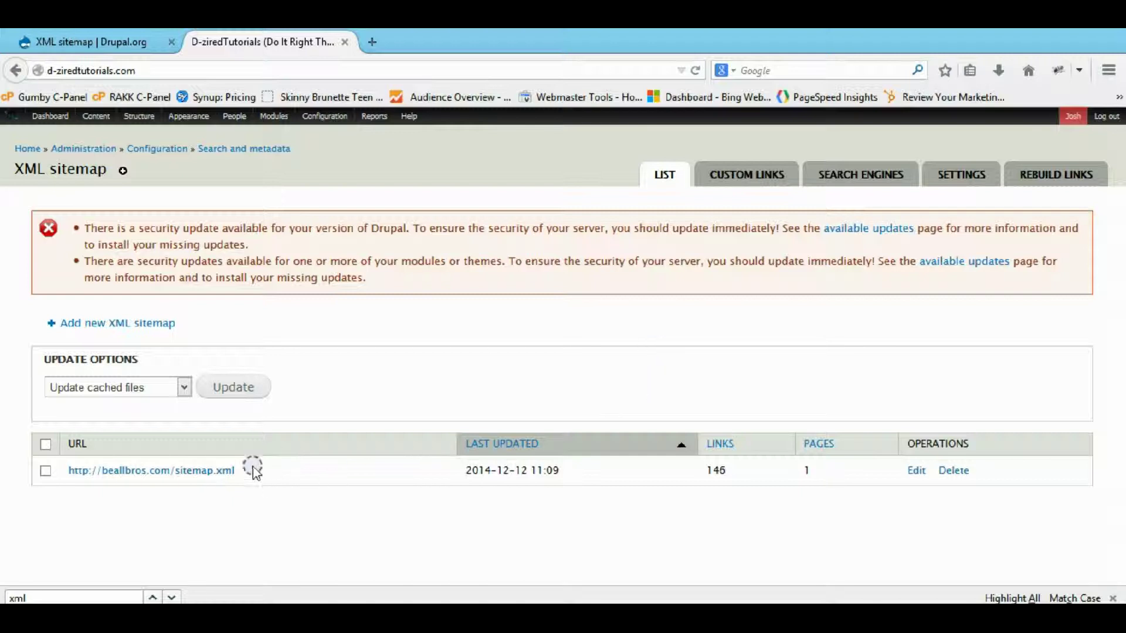
pyautogui.moveTo(253, 472); pyautogui.dragTo(38, 473)
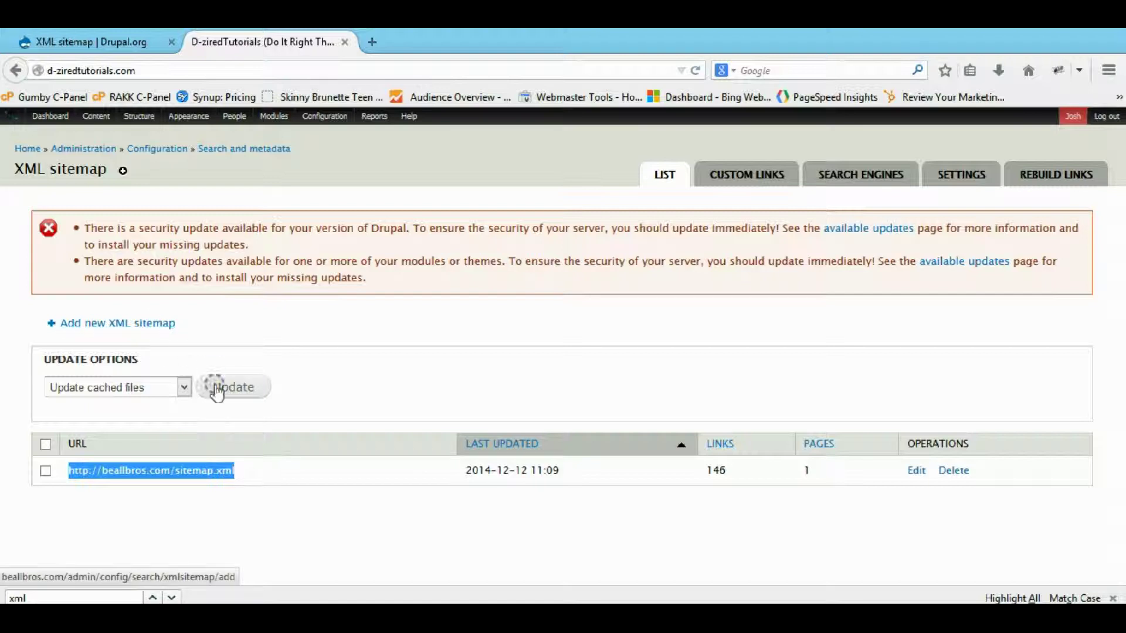
# Step: Run the 'Submit to search engines' update on the sitemap list
pyautogui.click(184, 387)
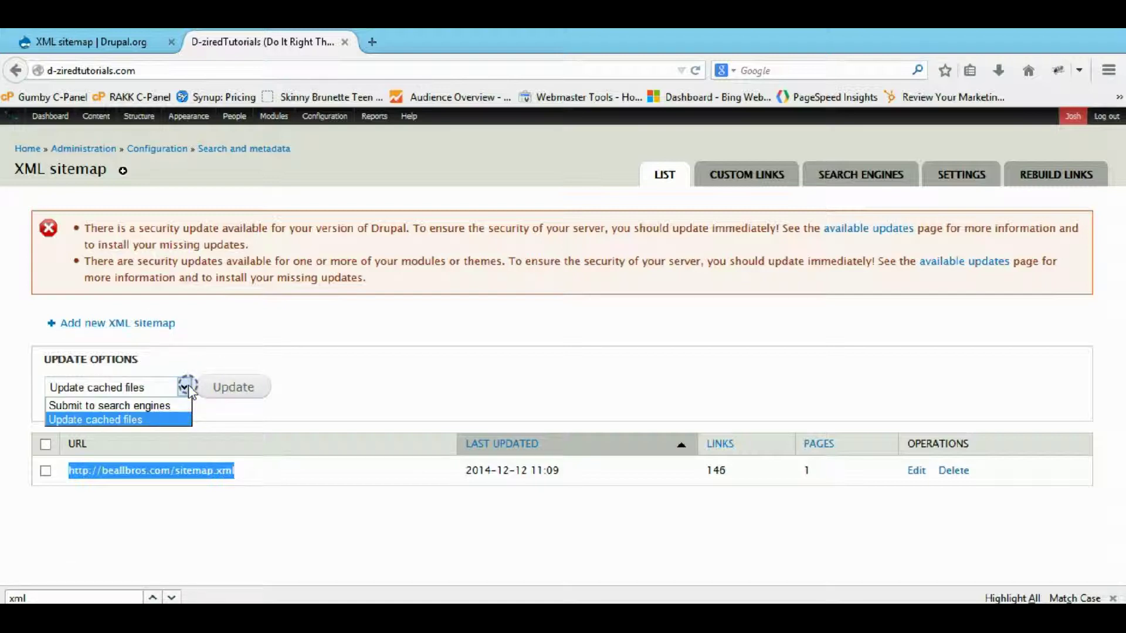
pyautogui.click(166, 405)
pyautogui.click(244, 387)
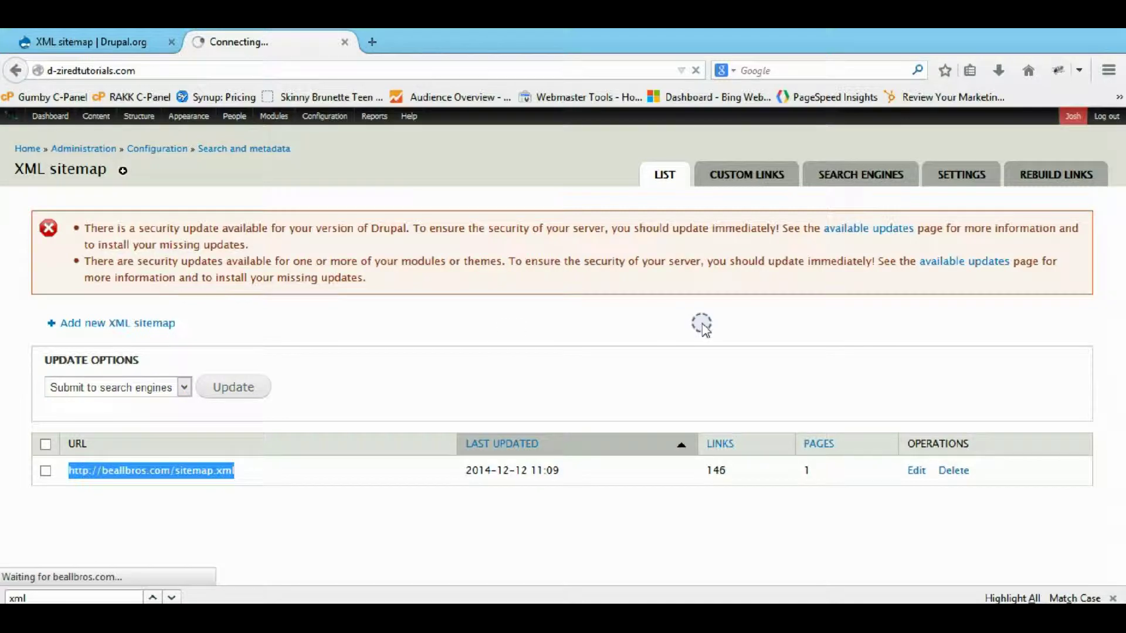
pyautogui.click(763, 176)
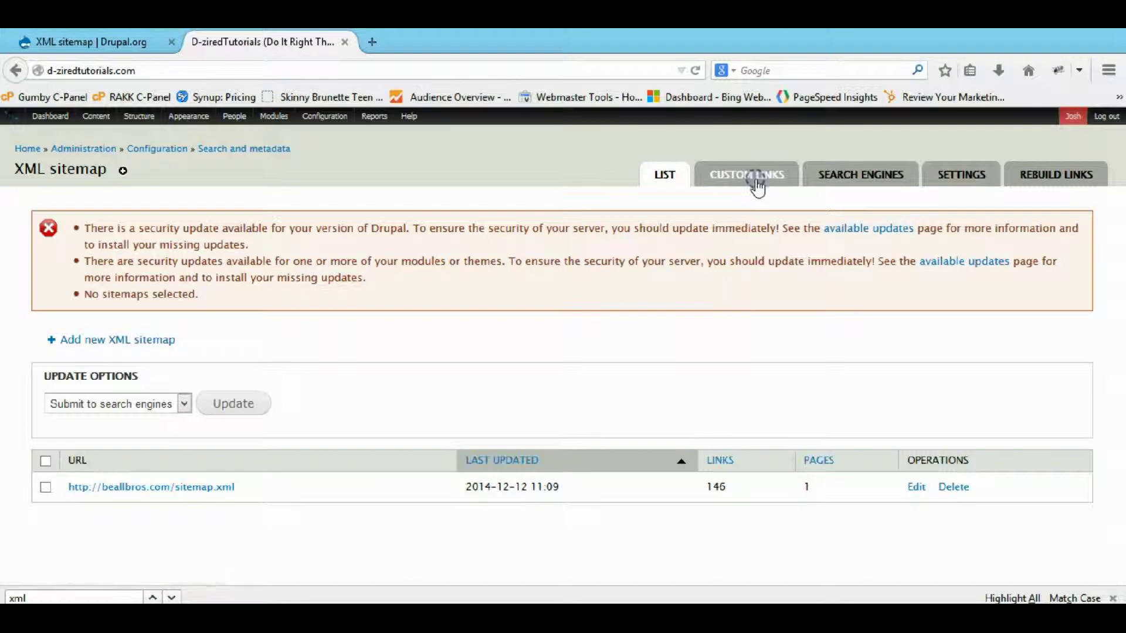
# Step: Review the XML sitemap Custom links, Search engines and Settings pages
pyautogui.click(758, 183)
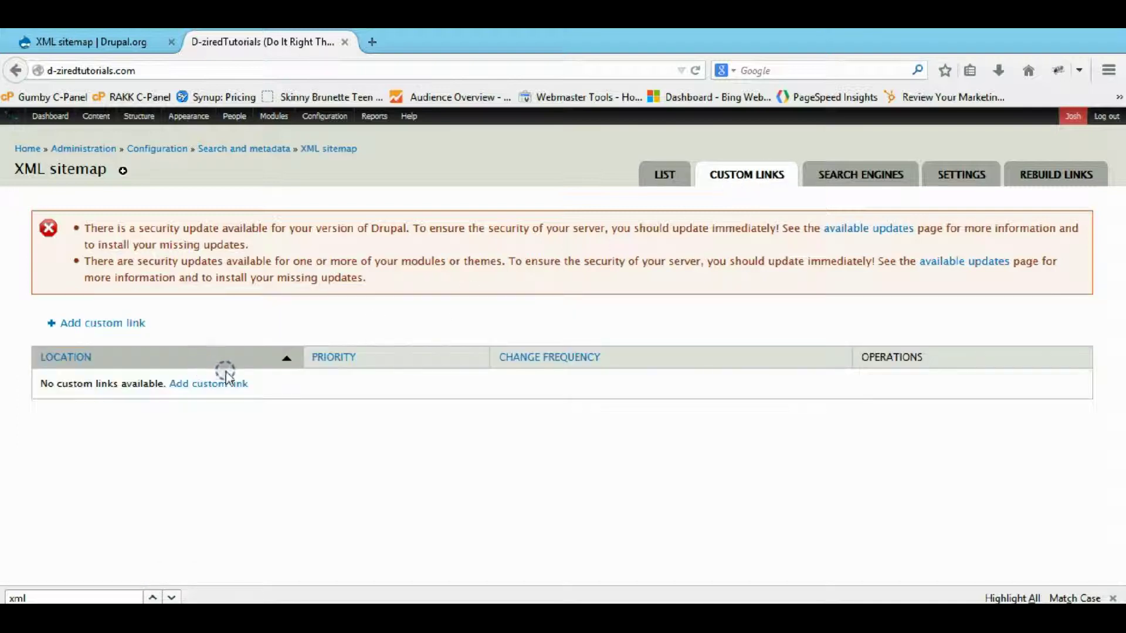
pyautogui.click(882, 176)
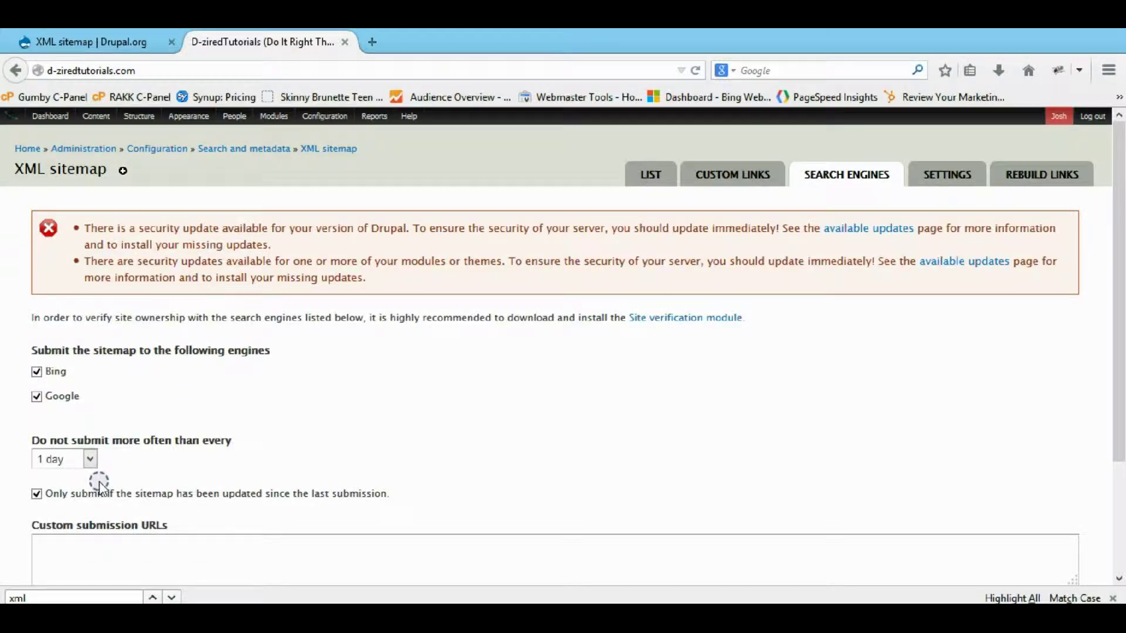
pyautogui.scroll(-3, 97, 483)
pyautogui.scroll(3, 99, 480)
pyautogui.click(951, 175)
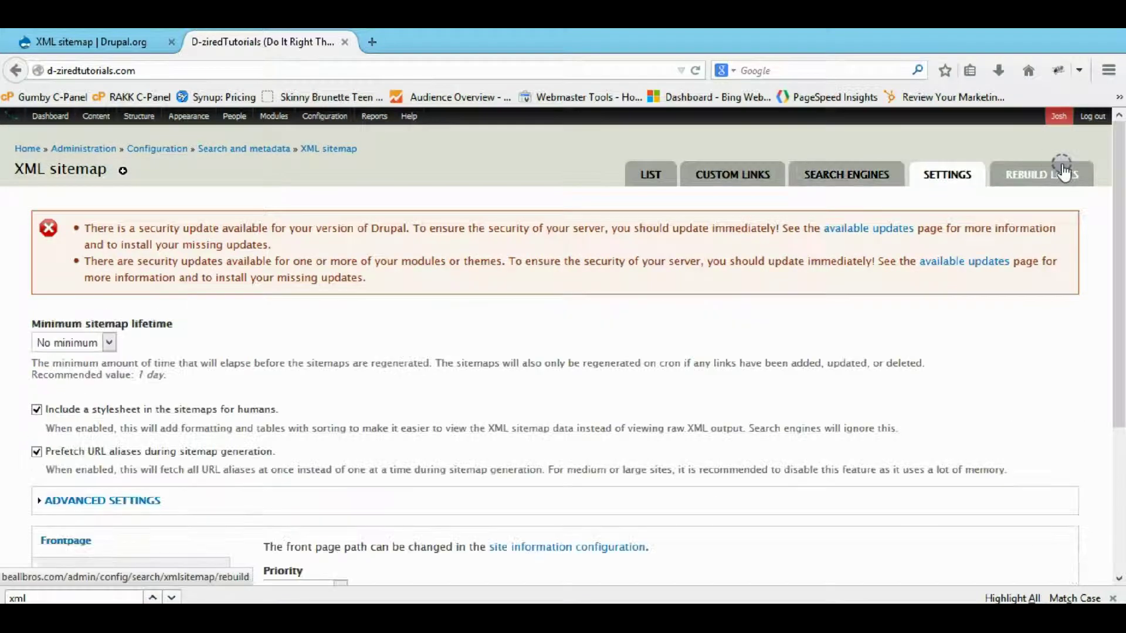
pyautogui.scroll(-4, 781, 359)
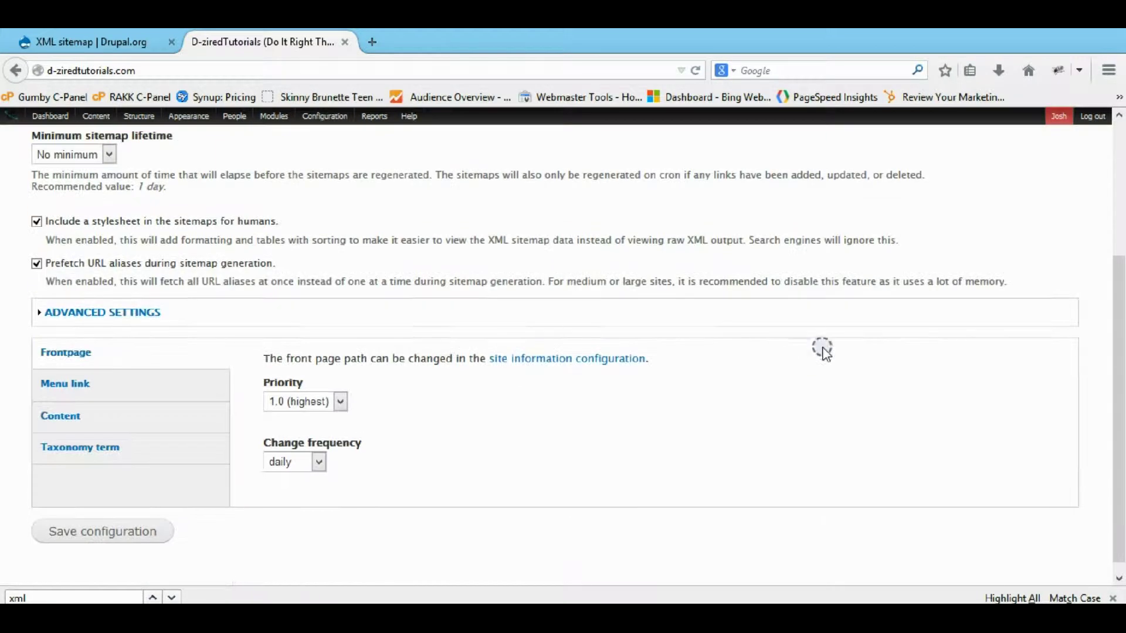
pyautogui.scroll(4, 821, 349)
pyautogui.click(1035, 174)
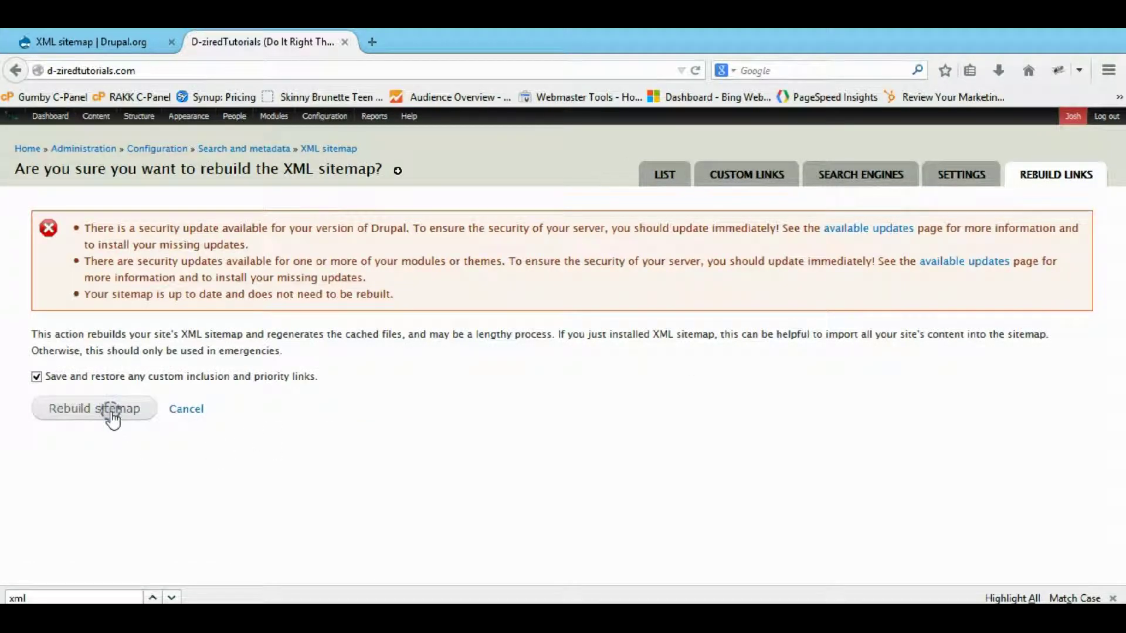
# Step: Confirm rebuilding the XML sitemap links with Rebuild sitemap
pyautogui.click(112, 410)
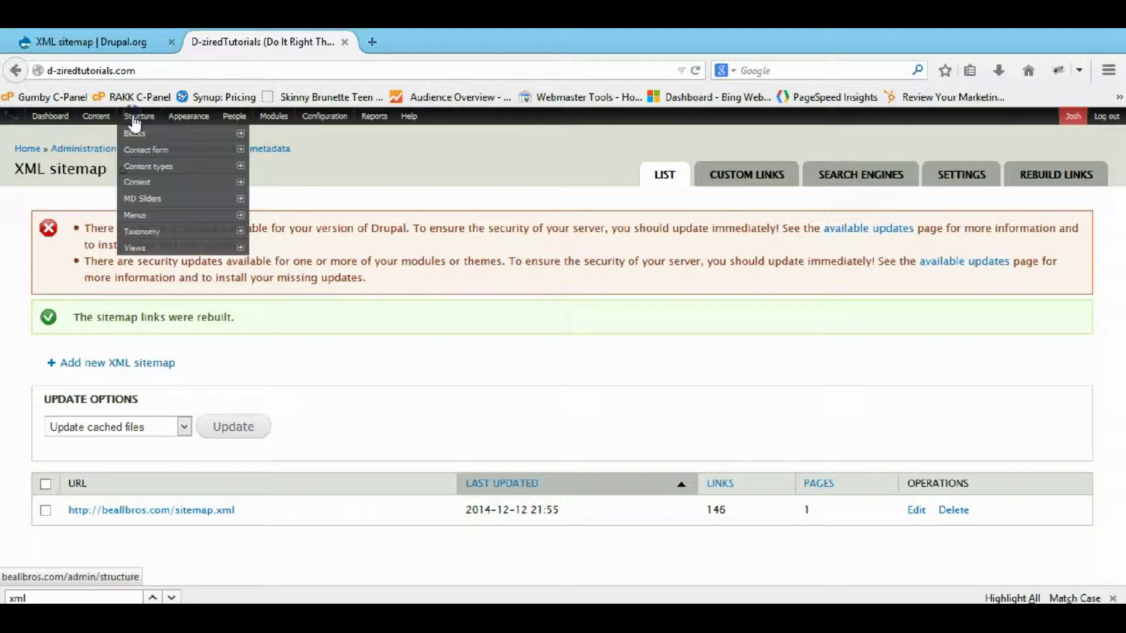
# Step: Check that the Article content type's sitemap is Included at priority 0.4, then go back
pyautogui.click(166, 168)
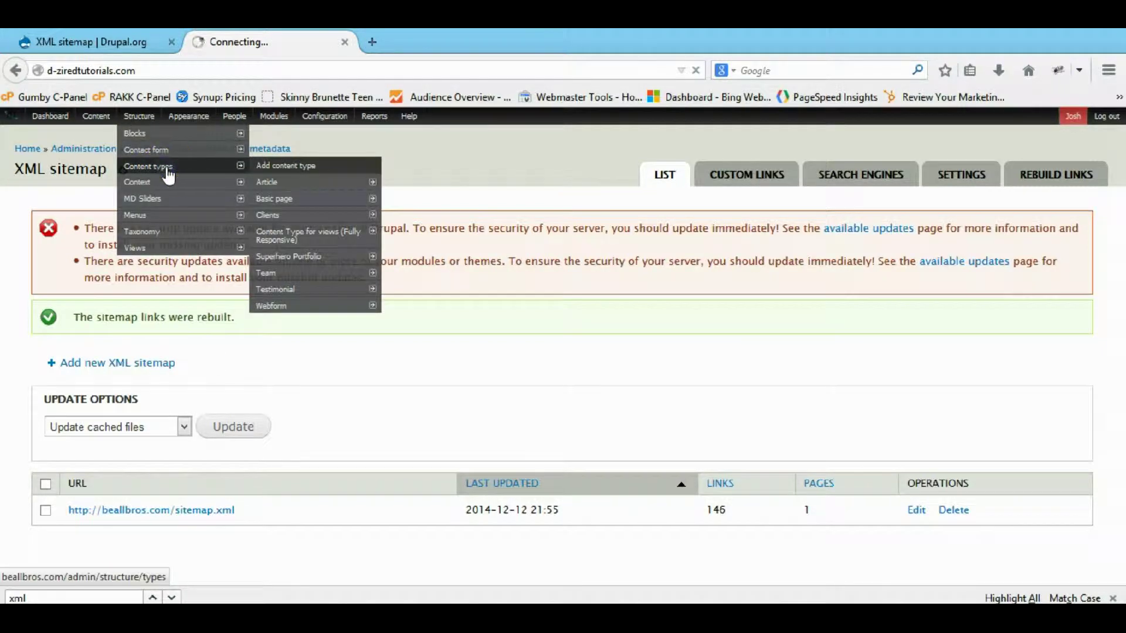
pyautogui.scroll(-5, 221, 307)
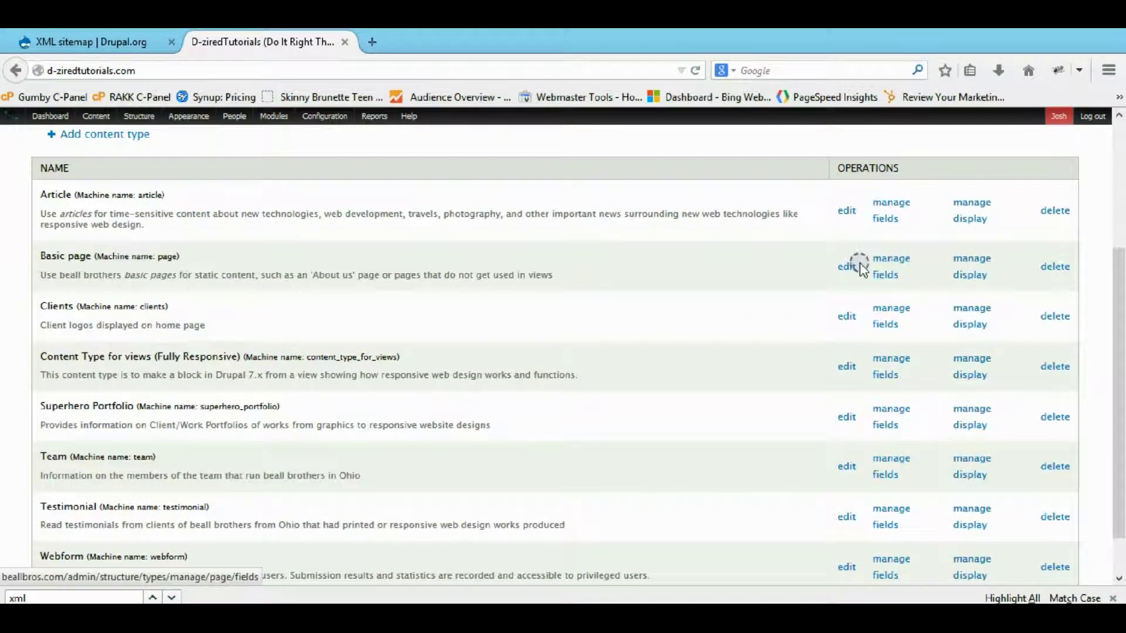
pyautogui.click(847, 210)
pyautogui.scroll(-8, 272, 337)
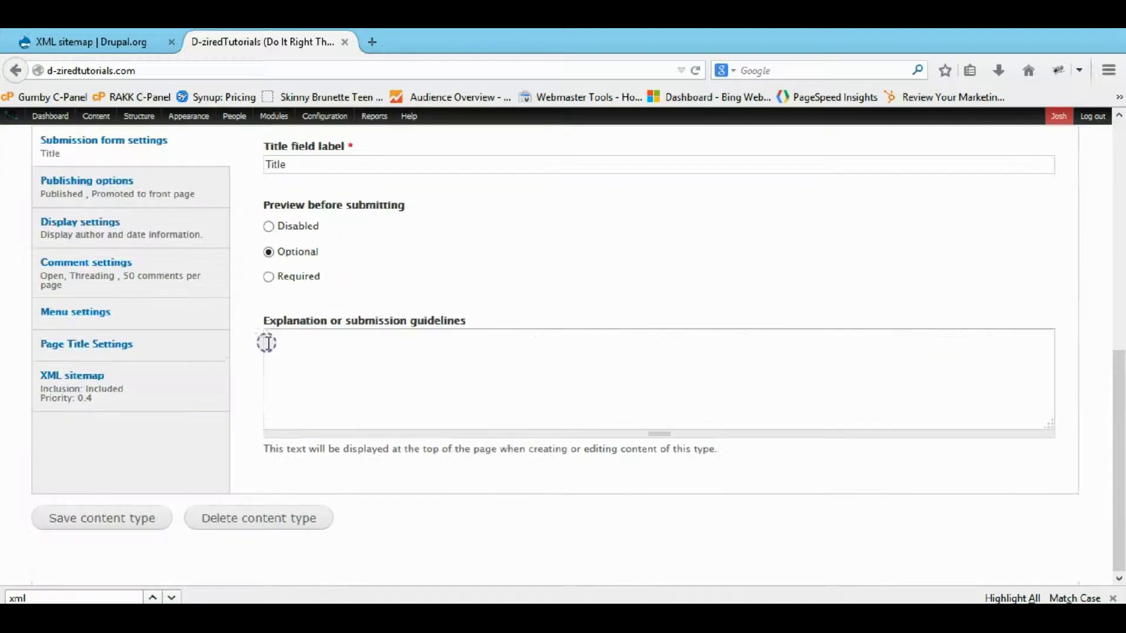
pyautogui.click(120, 381)
pyautogui.click(339, 336)
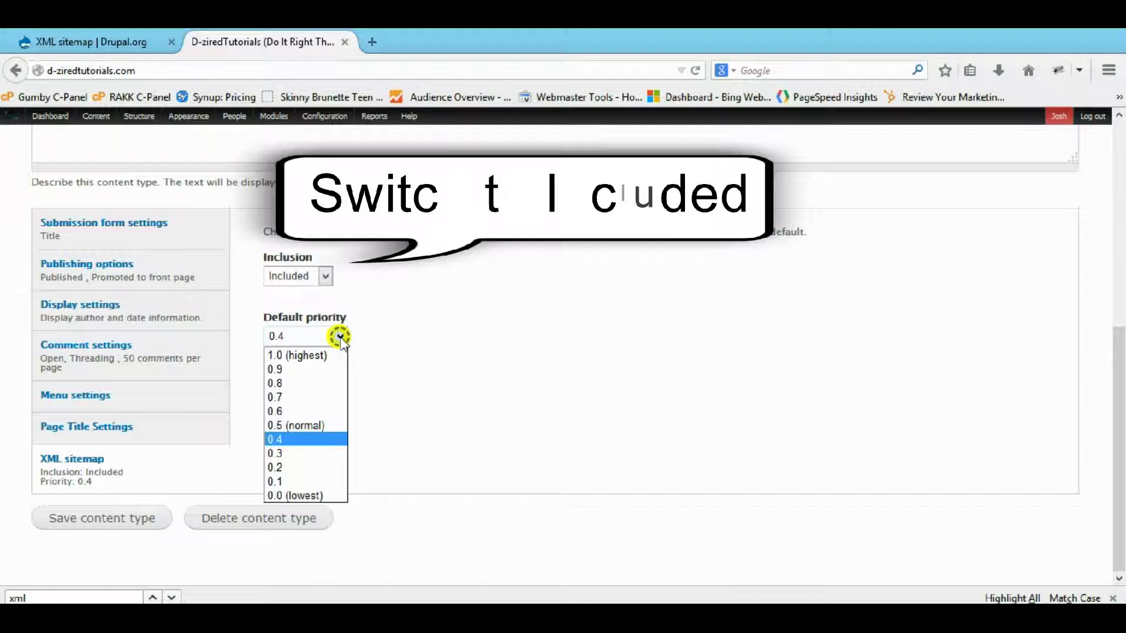
pyautogui.click(336, 338)
pyautogui.click(325, 335)
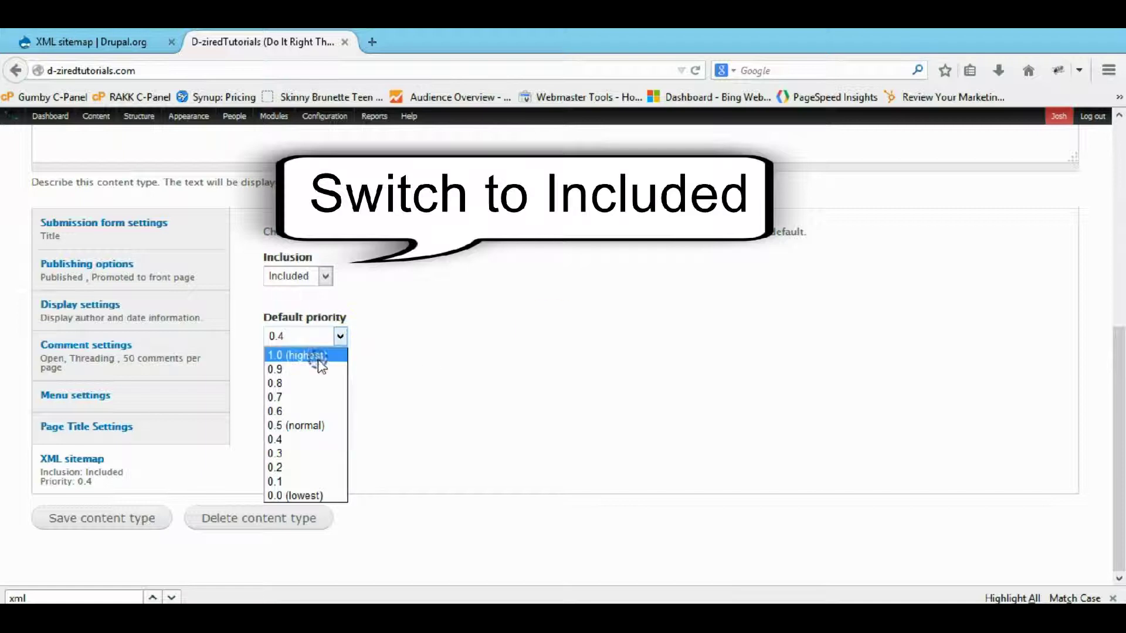
pyautogui.click(412, 314)
pyautogui.click(15, 70)
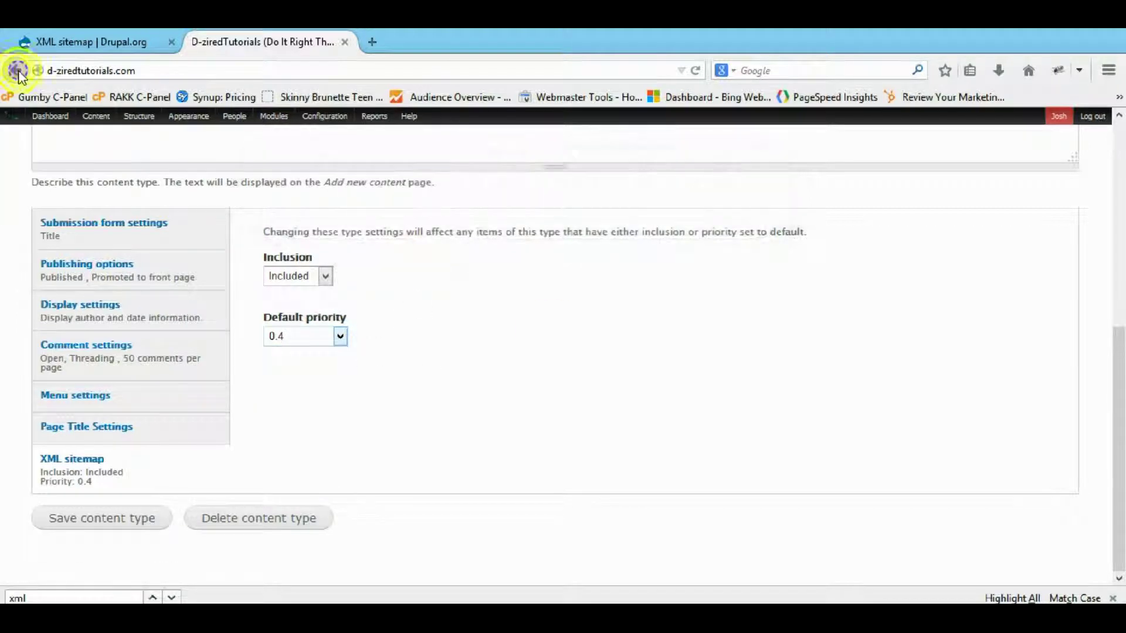
pyautogui.scroll(-2, 847, 278)
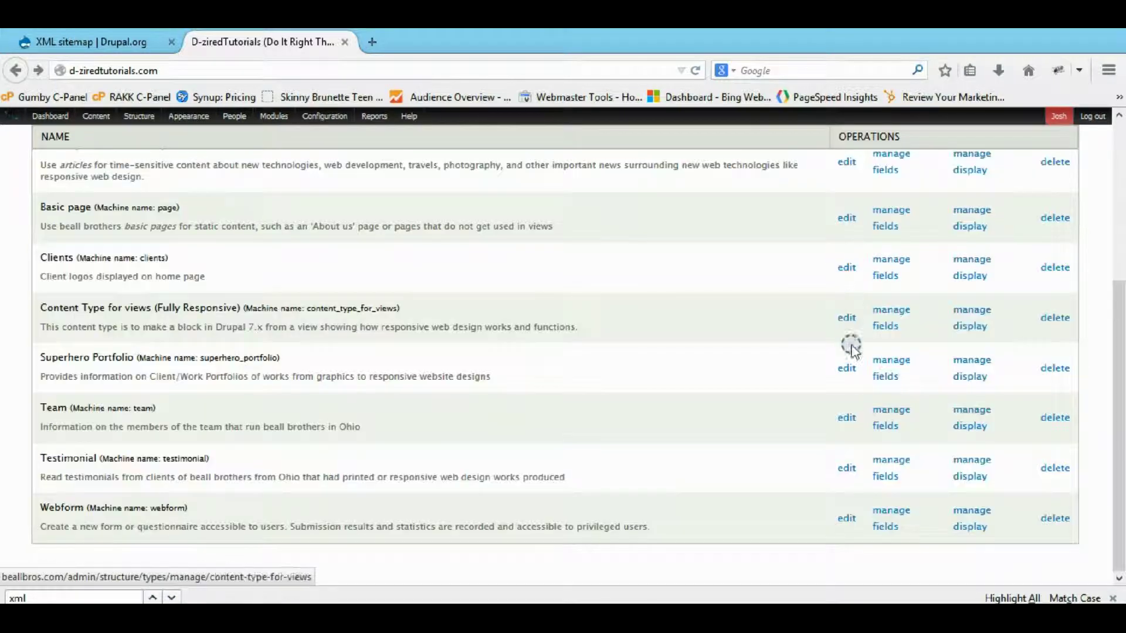
# Step: Open Superhero Portfolio's edit page and view its XML sitemap defaults: Included, priority 0.9
pyautogui.click(845, 371)
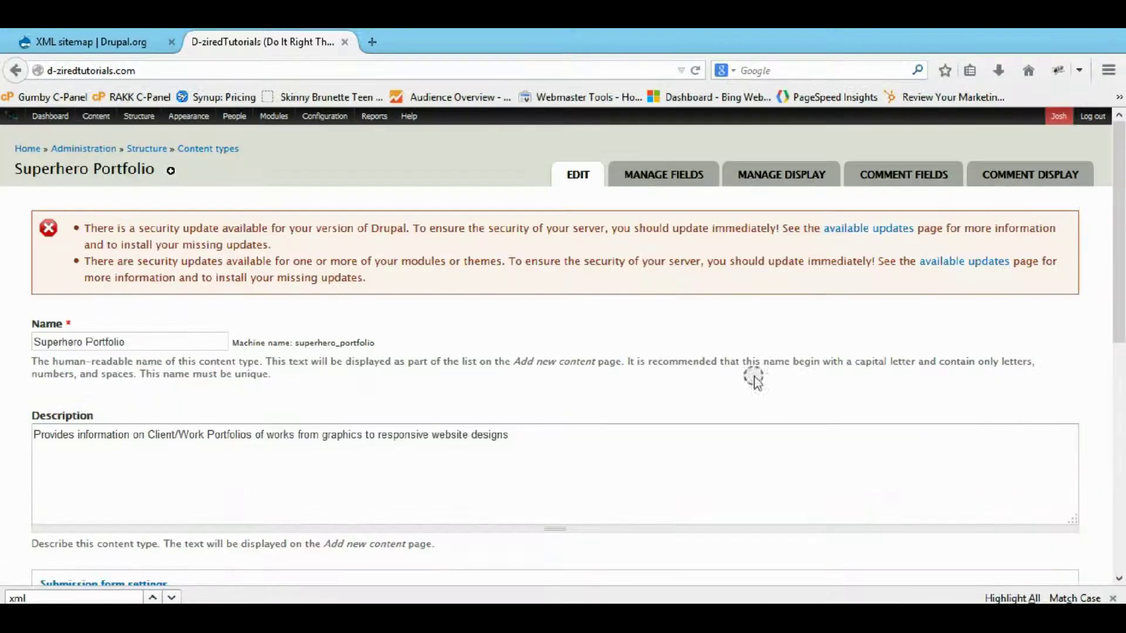
pyautogui.scroll(-10, 102, 381)
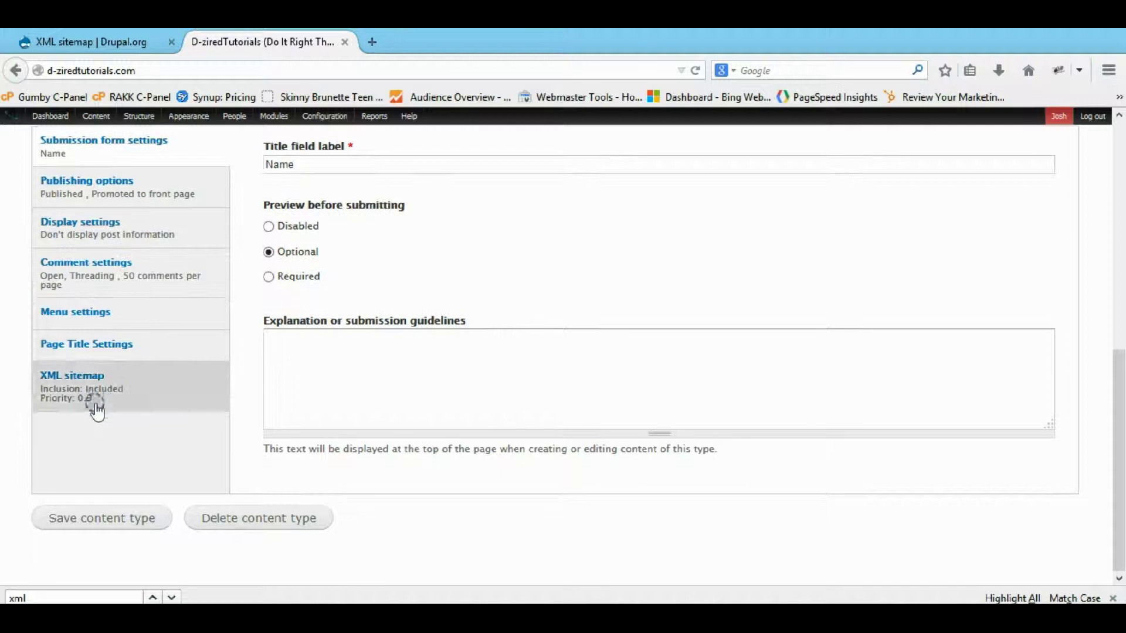
pyautogui.click(145, 312)
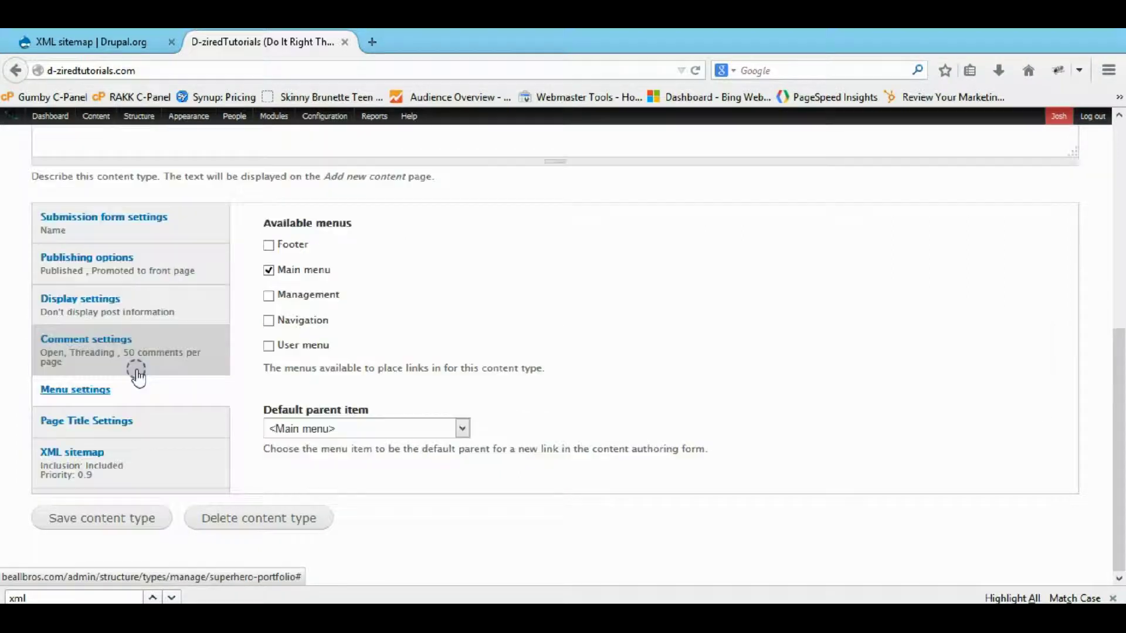
pyautogui.click(116, 473)
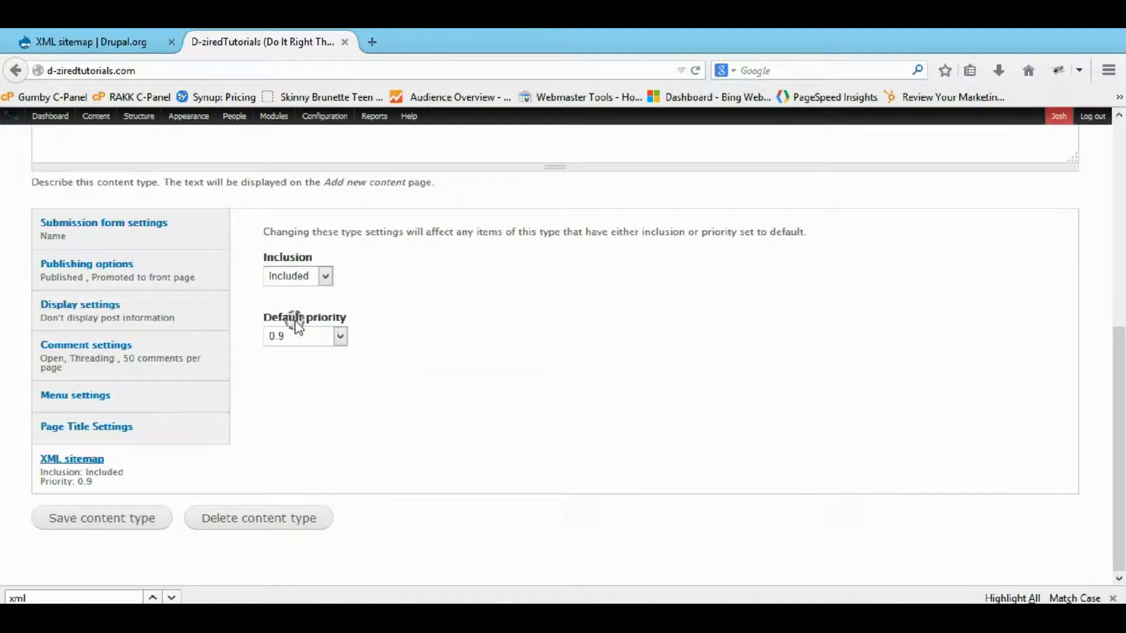
pyautogui.scroll(10, 296, 326)
pyautogui.moveTo(16, 129)
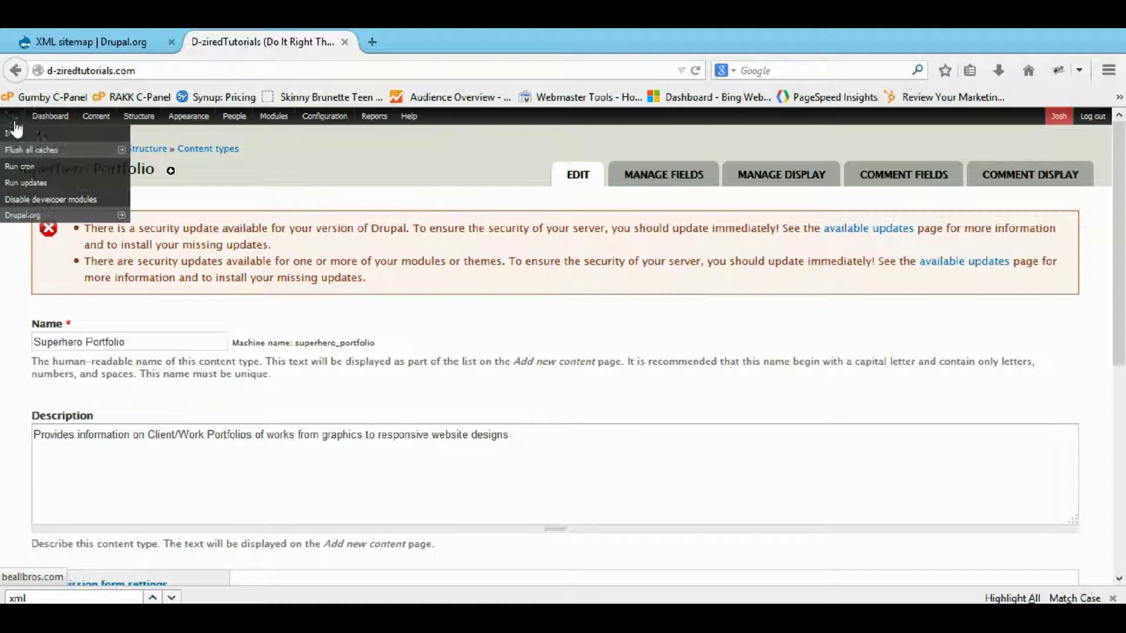
# Step: View the Fully Responsive Web Site Designs (Explained) page's sitemap settings (Default, priority 1.0)
pyautogui.click(94, 115)
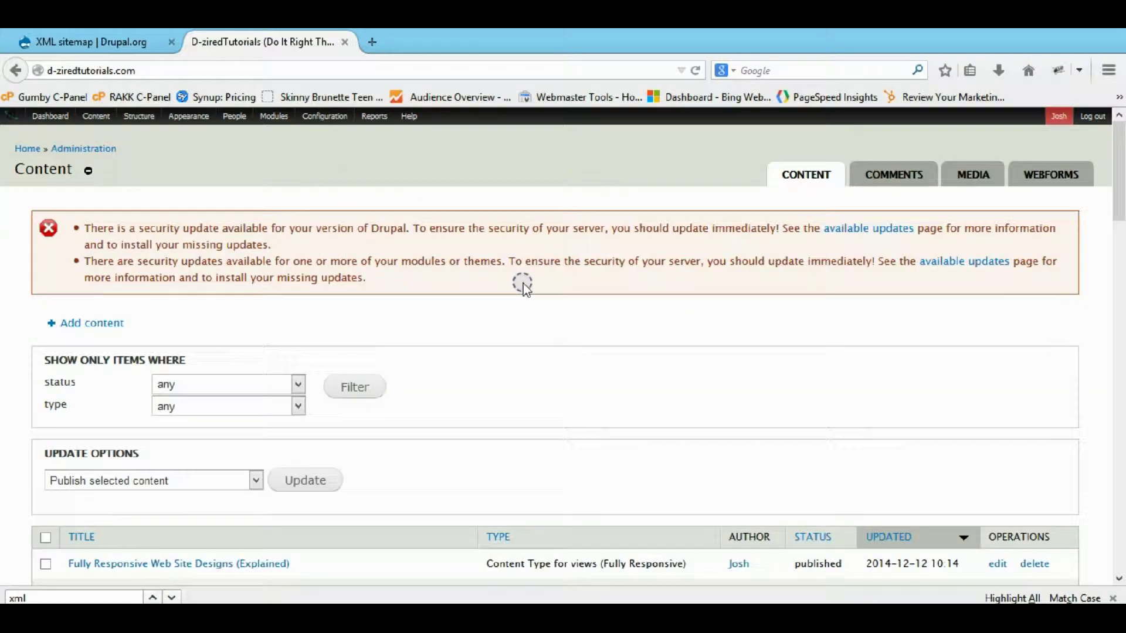
pyautogui.scroll(-5, 523, 283)
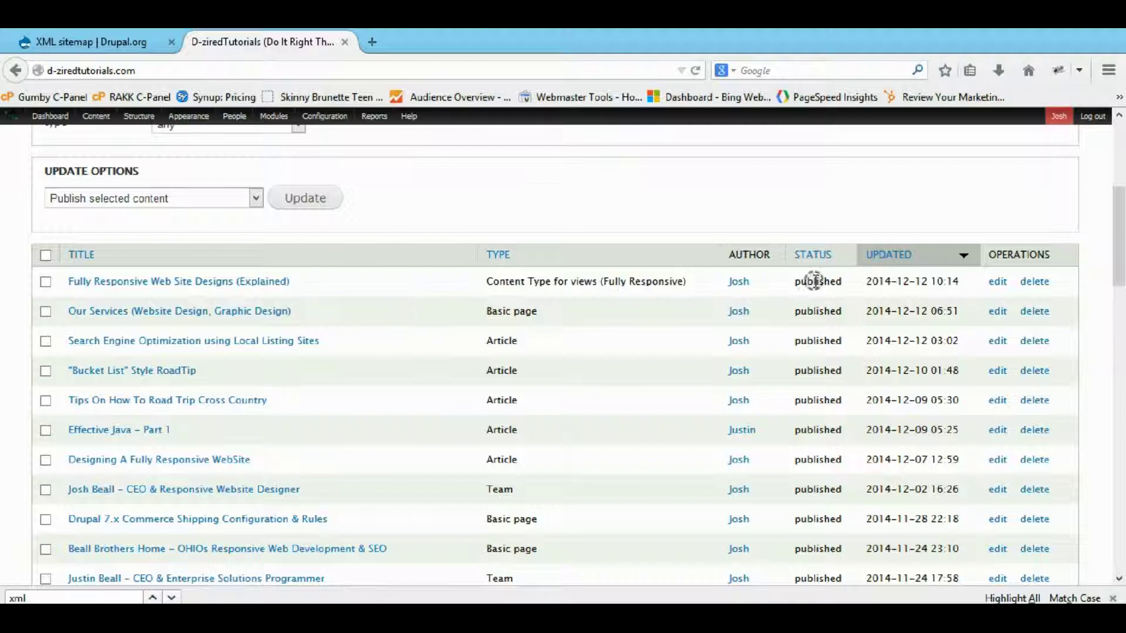
pyautogui.click(996, 283)
pyautogui.scroll(-3, 189, 369)
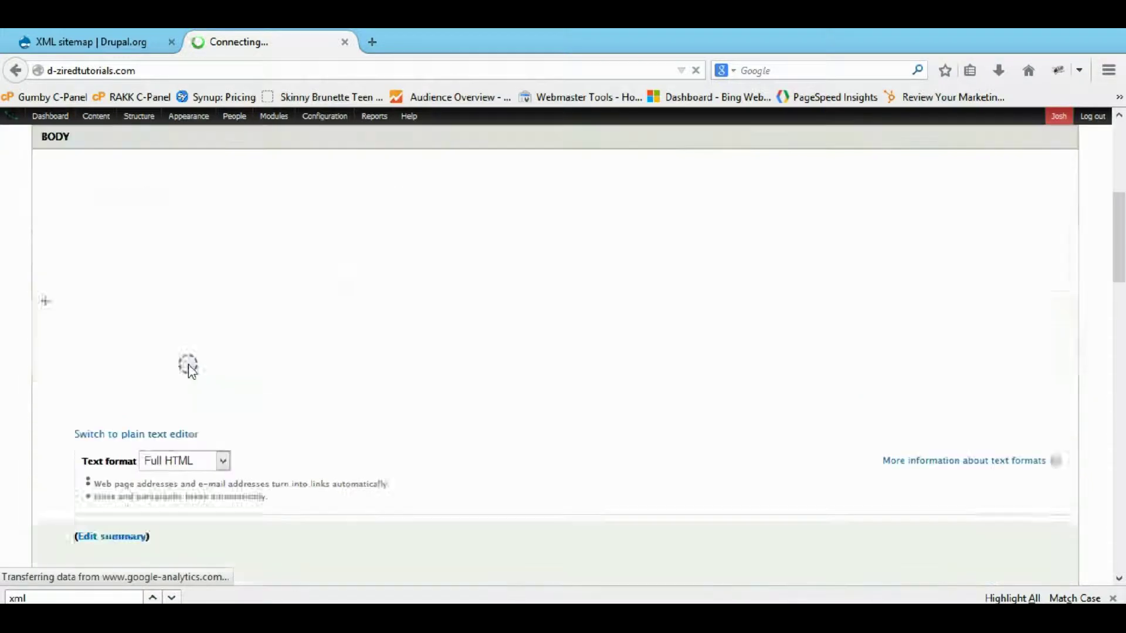
pyautogui.scroll(-15, 182, 371)
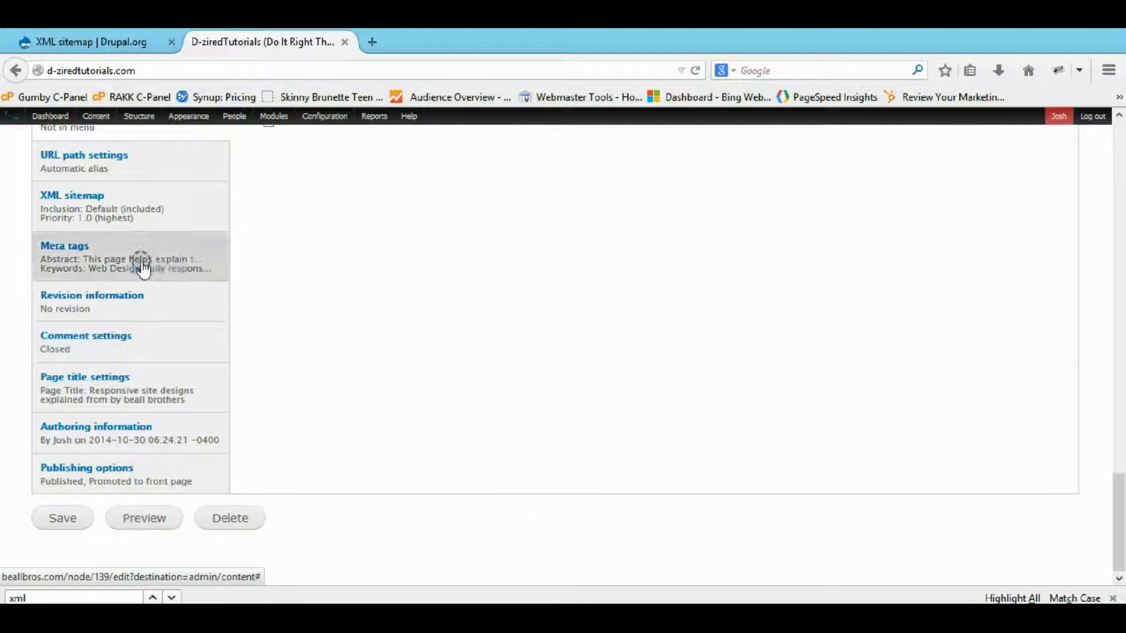
pyautogui.click(166, 210)
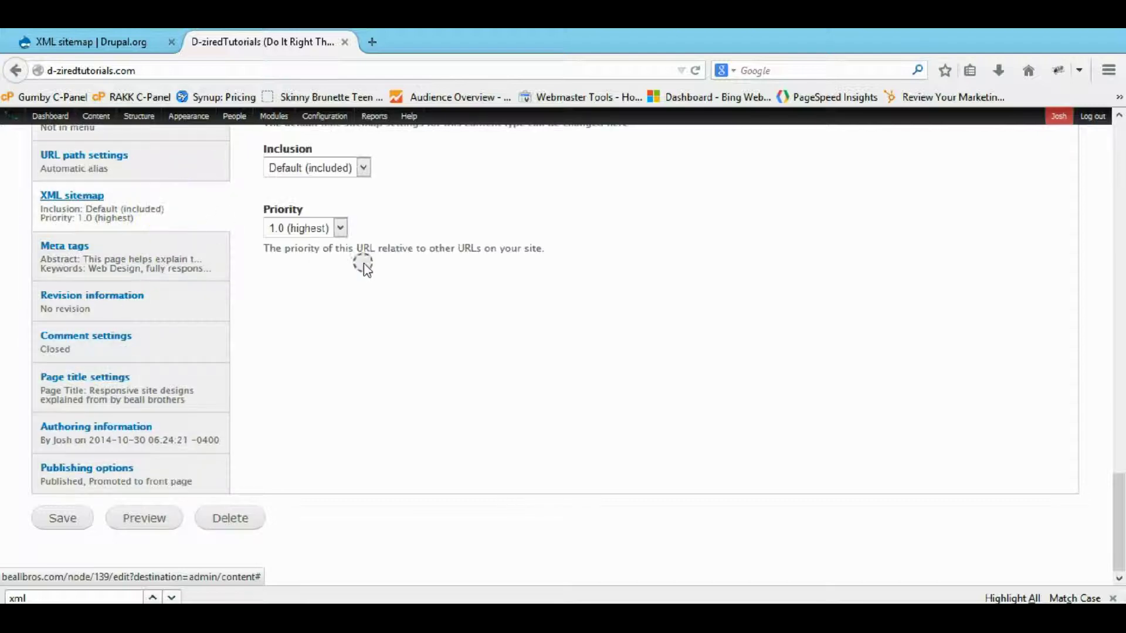
pyautogui.scroll(3, 357, 322)
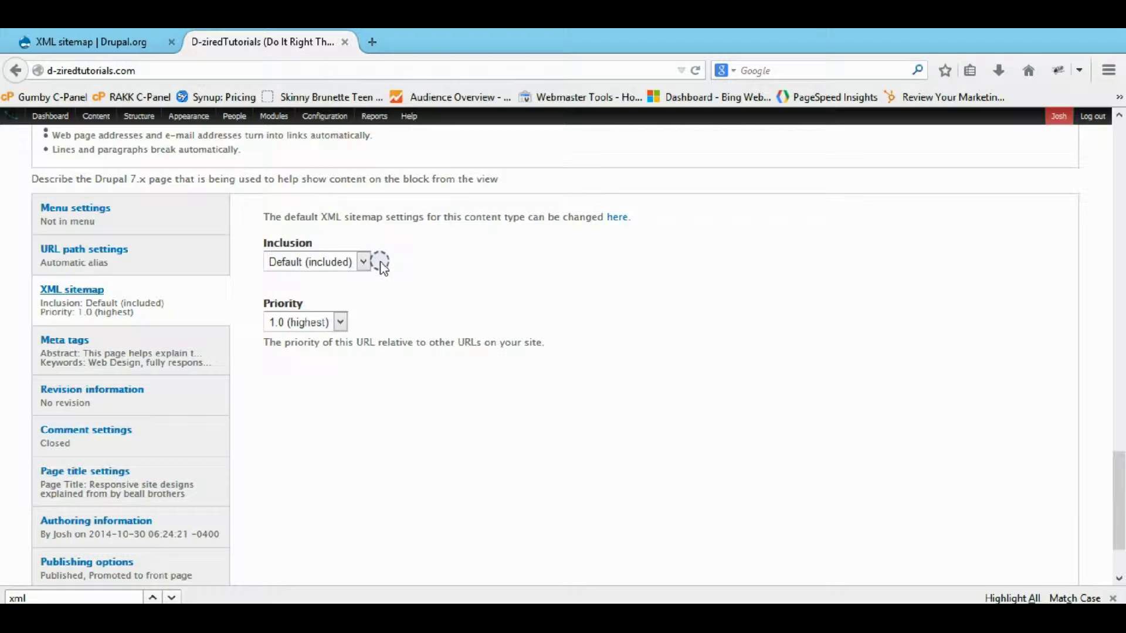
pyautogui.scroll(-3, 367, 518)
pyautogui.scroll(6, 289, 460)
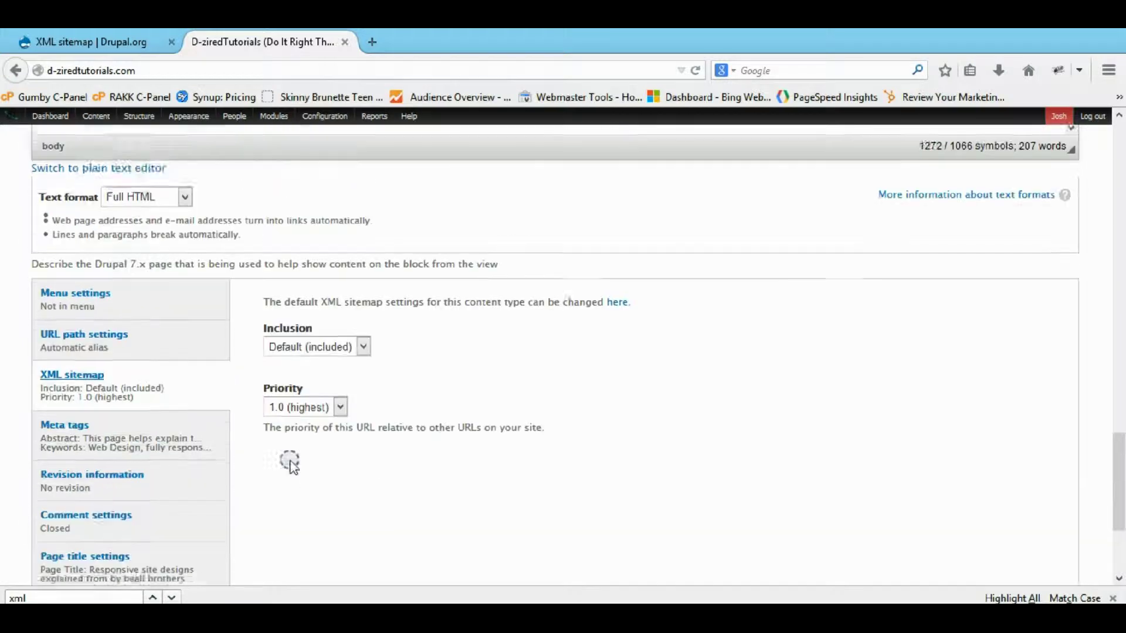
pyautogui.click(16, 71)
# Step: Back on Superhero Portfolio's settings, keep XML sitemap inclusion at Included with priority 0.9
pyautogui.click(16, 71)
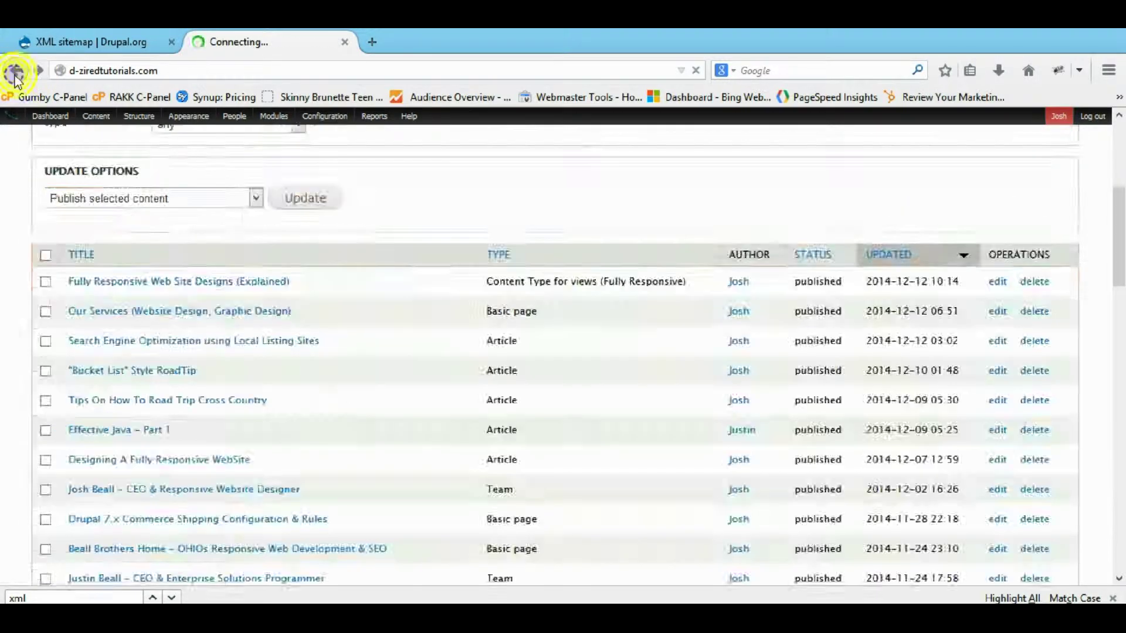
pyautogui.scroll(-10, 118, 352)
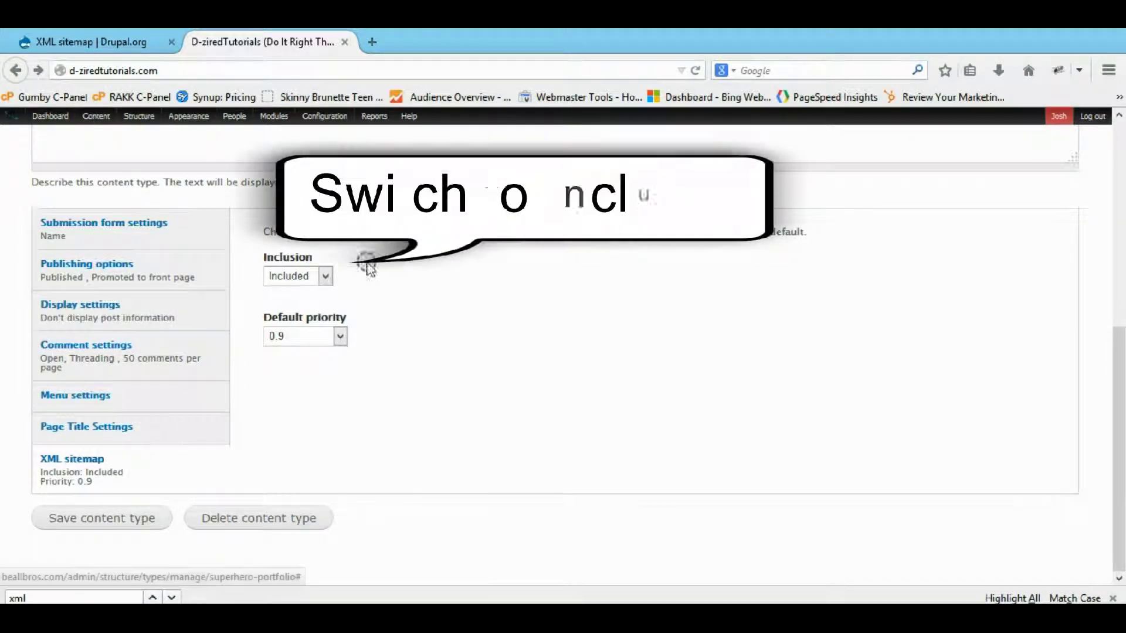
pyautogui.click(324, 276)
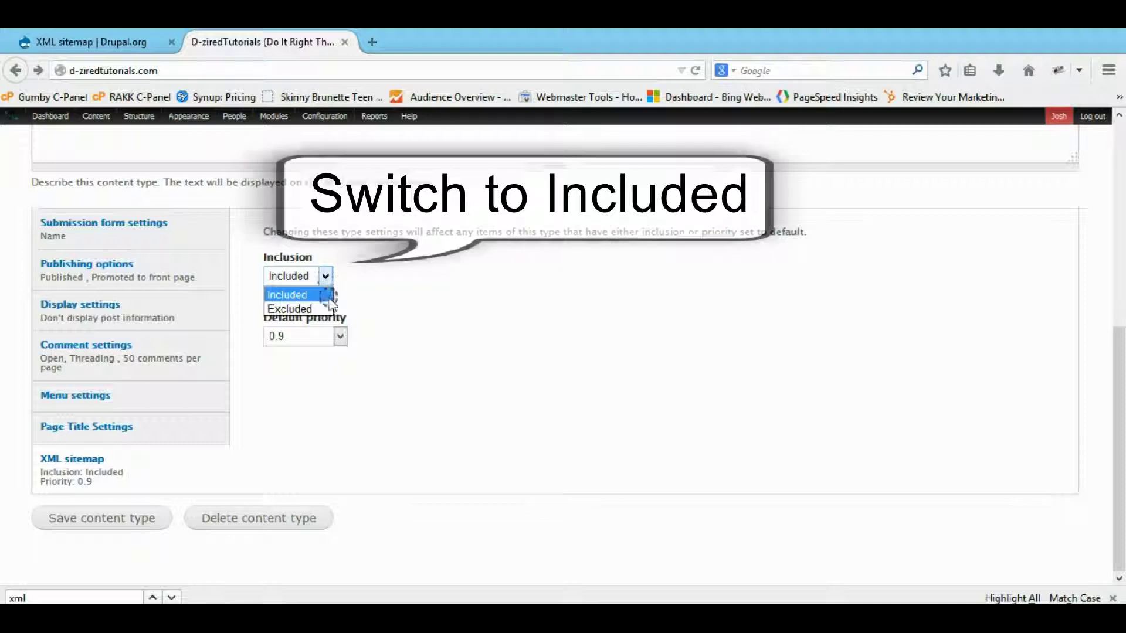
pyautogui.click(425, 252)
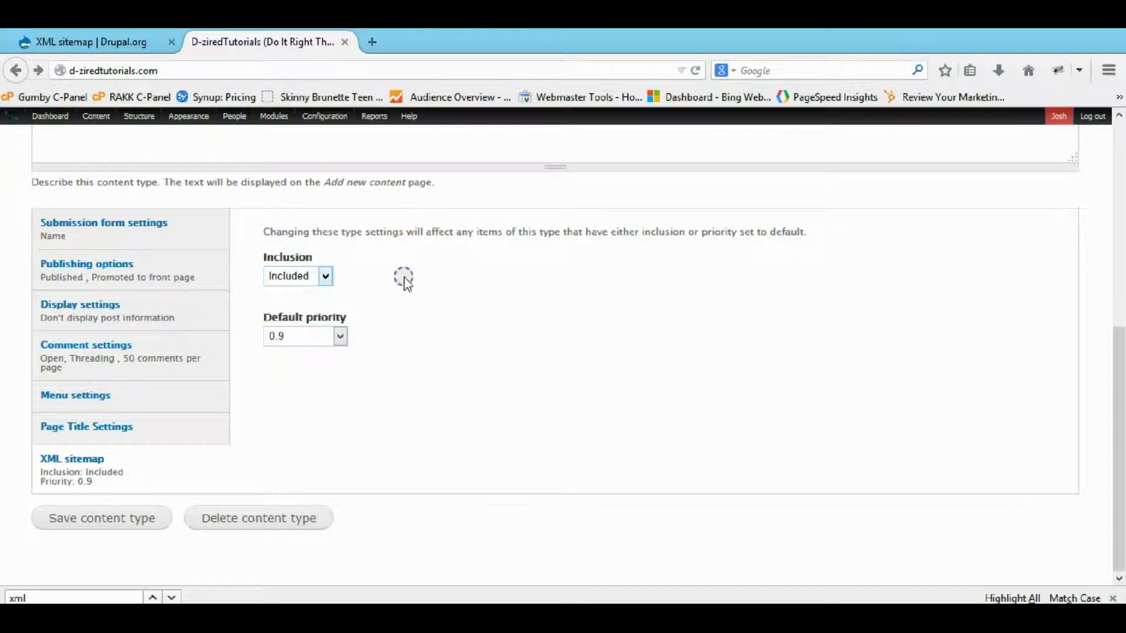
pyautogui.scroll(10, 404, 277)
pyautogui.scroll(-7, 351, 359)
pyautogui.scroll(7, 464, 426)
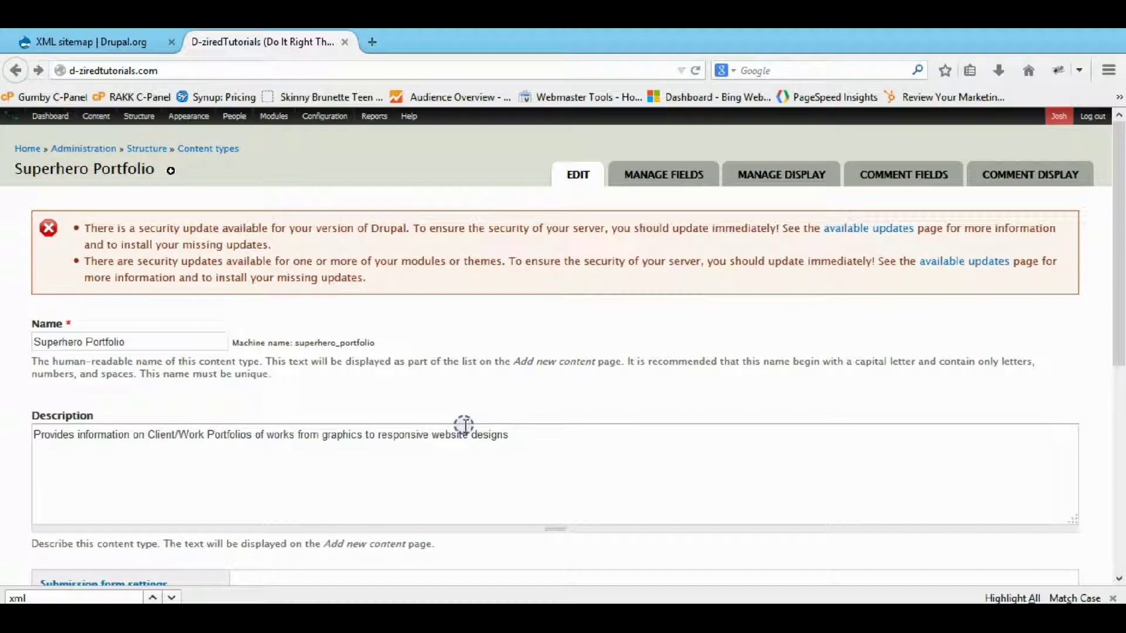